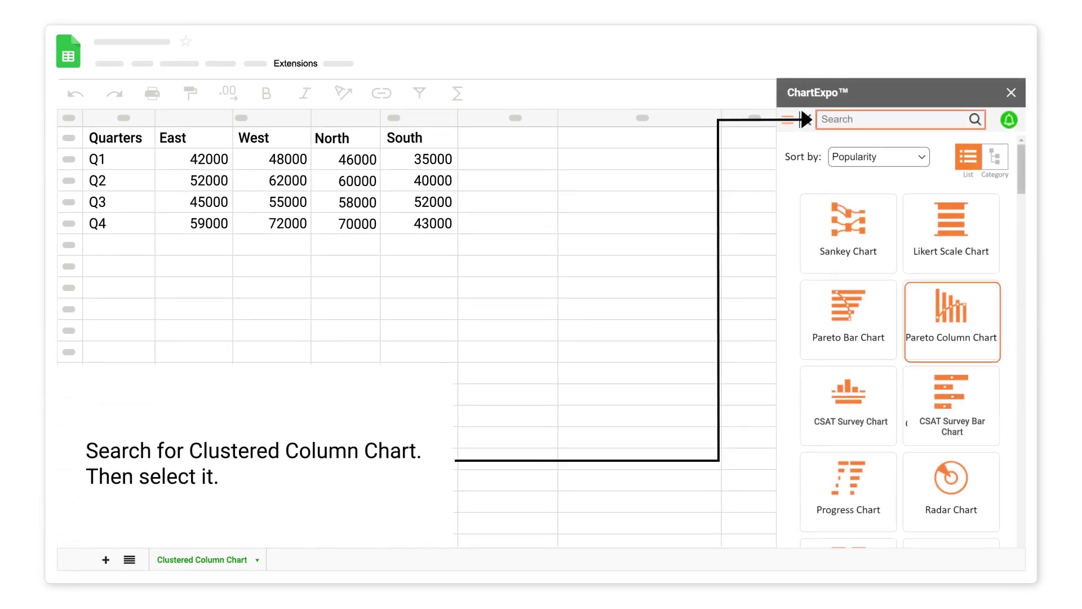
- Search the ChartExpo gallery for 'clustered' and create a Clustered Column Chart
{"action": "left_click", "coordinate": [836, 119]}
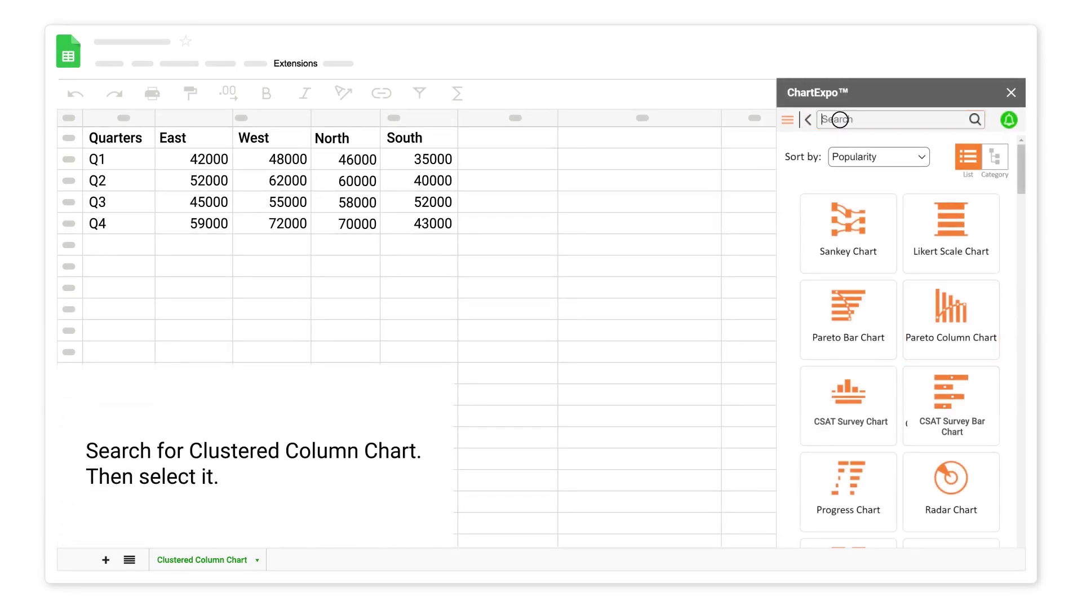
{"action": "type", "text": "clustered"}
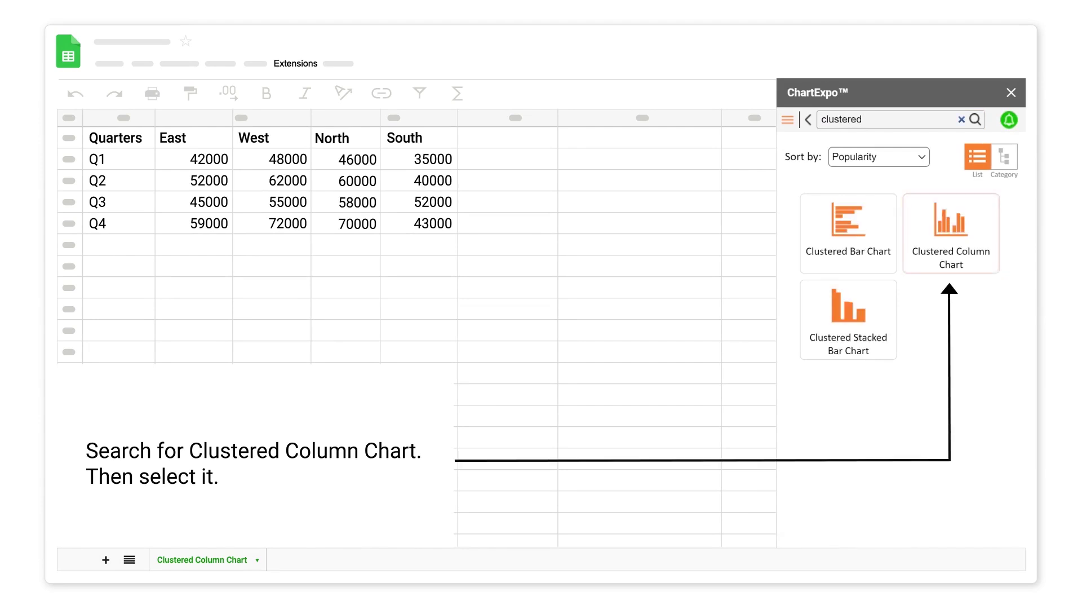
{"action": "left_click", "coordinate": [951, 235]}
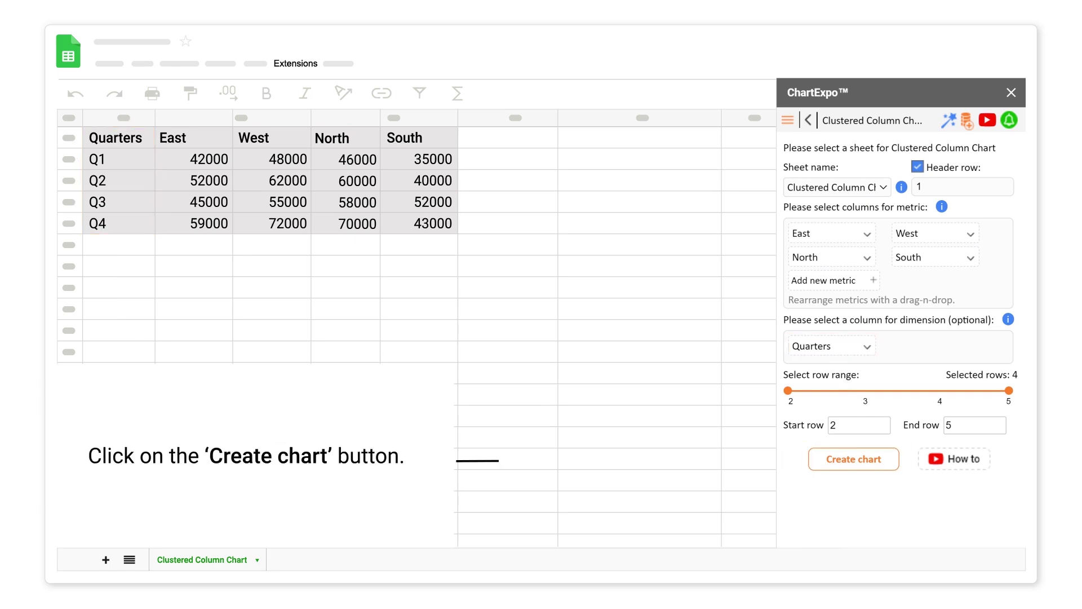
{"action": "left_click", "coordinate": [853, 458]}
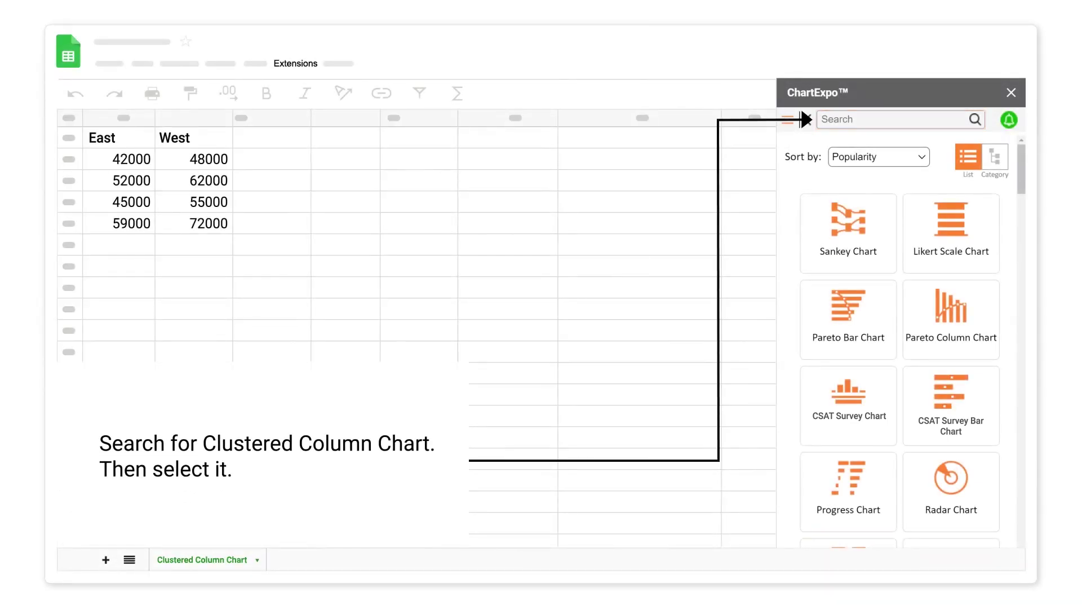
- Pick Clustered Column Chart again and use the 'Clustered Column Chart' sheet as its data source
{"action": "left_click", "coordinate": [834, 119]}
{"action": "type", "text": "clus"}
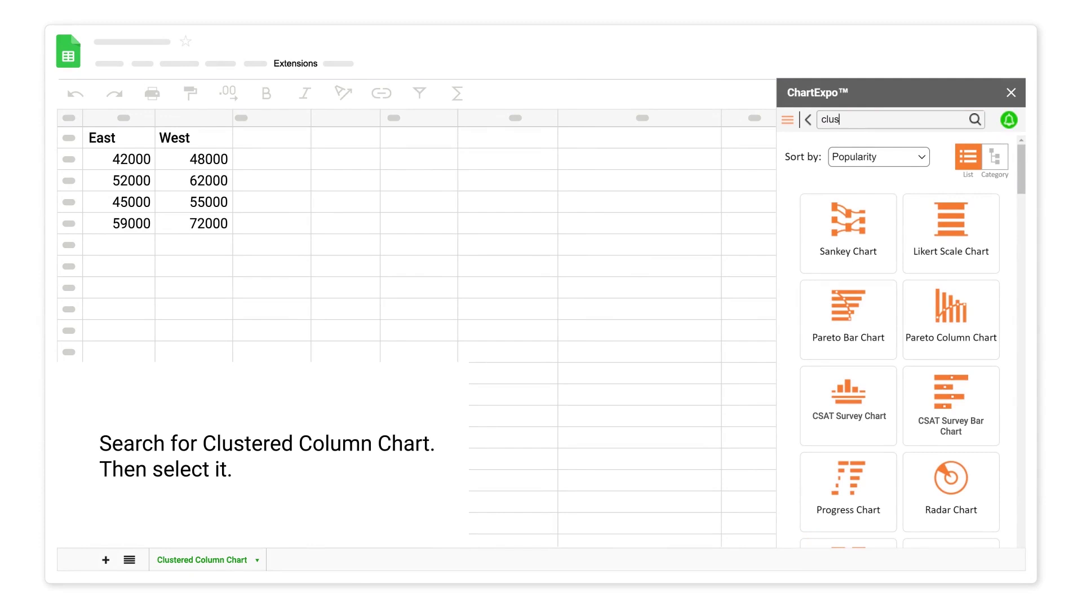
{"action": "type", "text": "tered"}
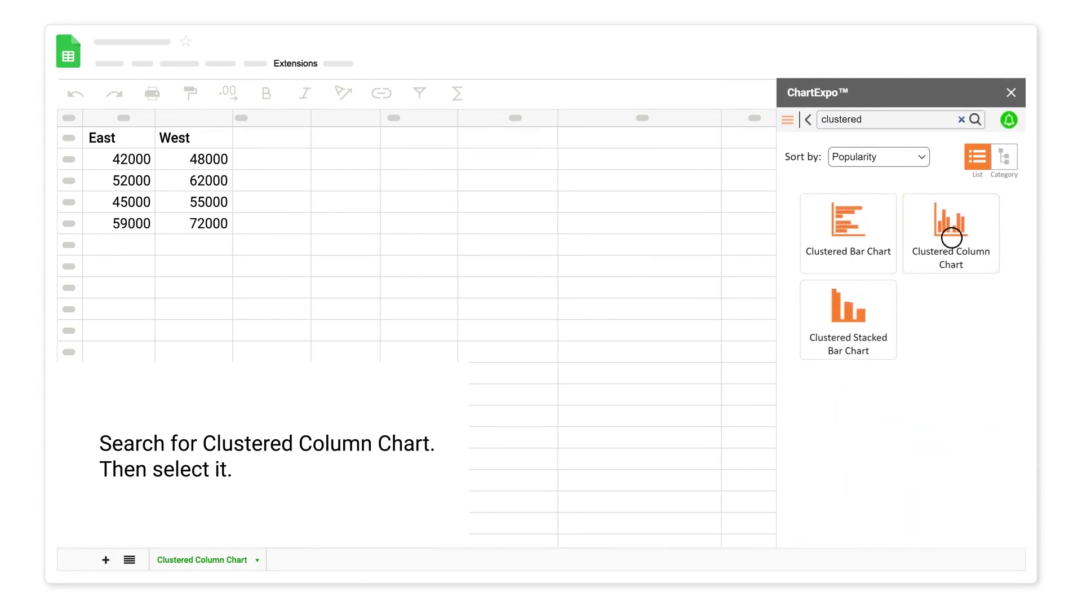
{"action": "left_click", "coordinate": [953, 228]}
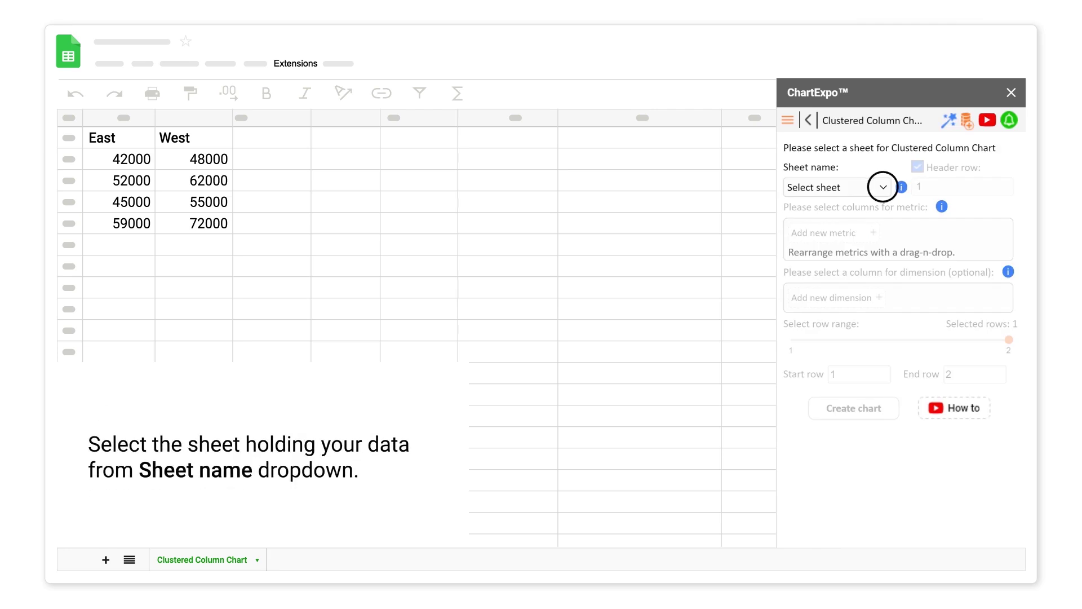
{"action": "left_click", "coordinate": [883, 187]}
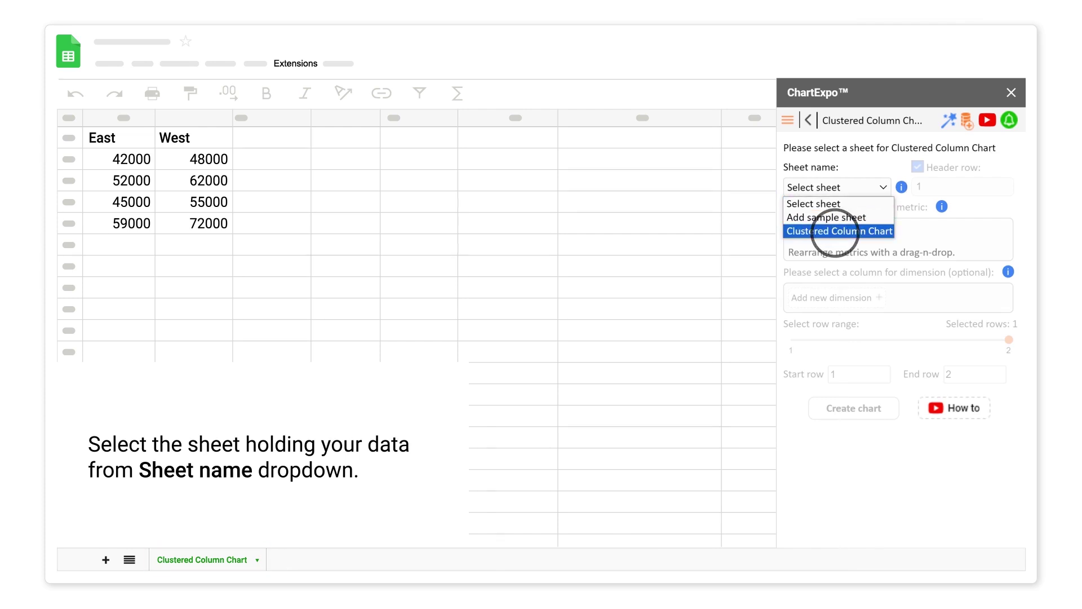
{"action": "left_click", "coordinate": [836, 231]}
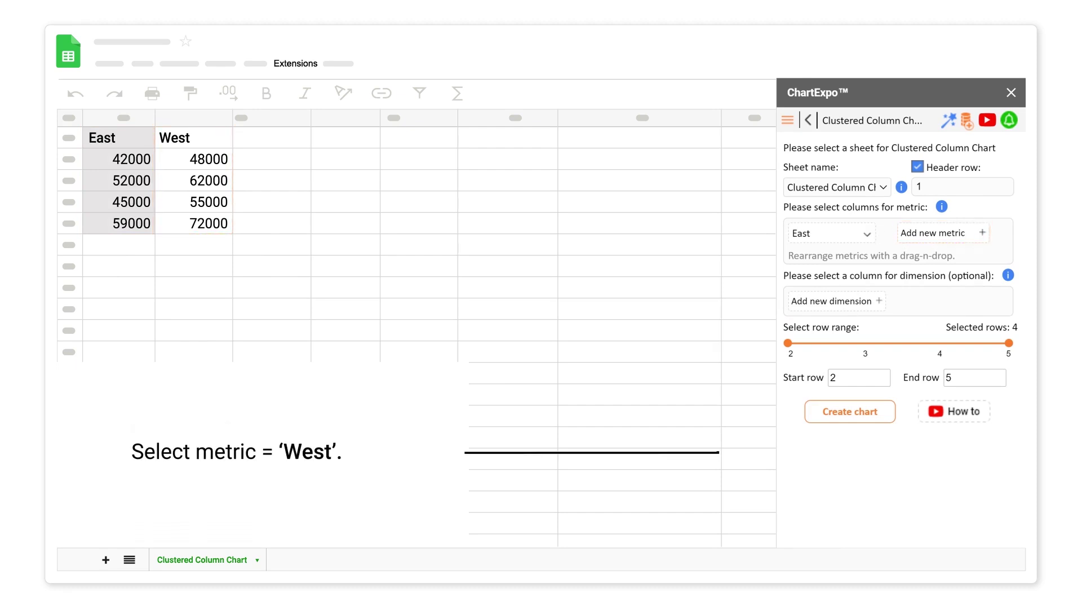
- Add West as the second metric, keep the row range at rows 2–5, and generate the chart
{"action": "left_click", "coordinate": [982, 232]}
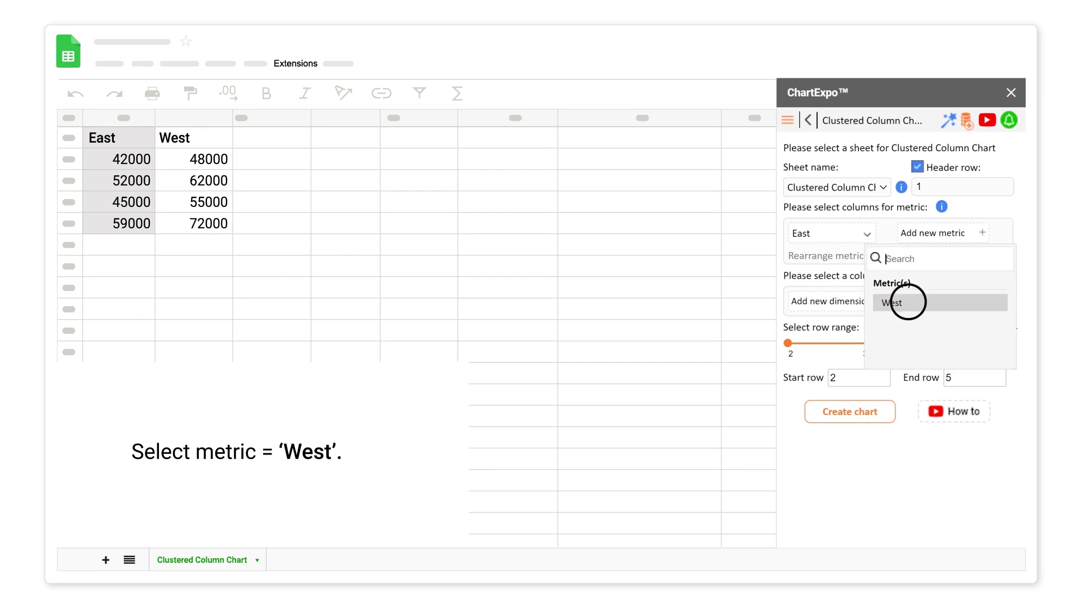
{"action": "left_click", "coordinate": [908, 302]}
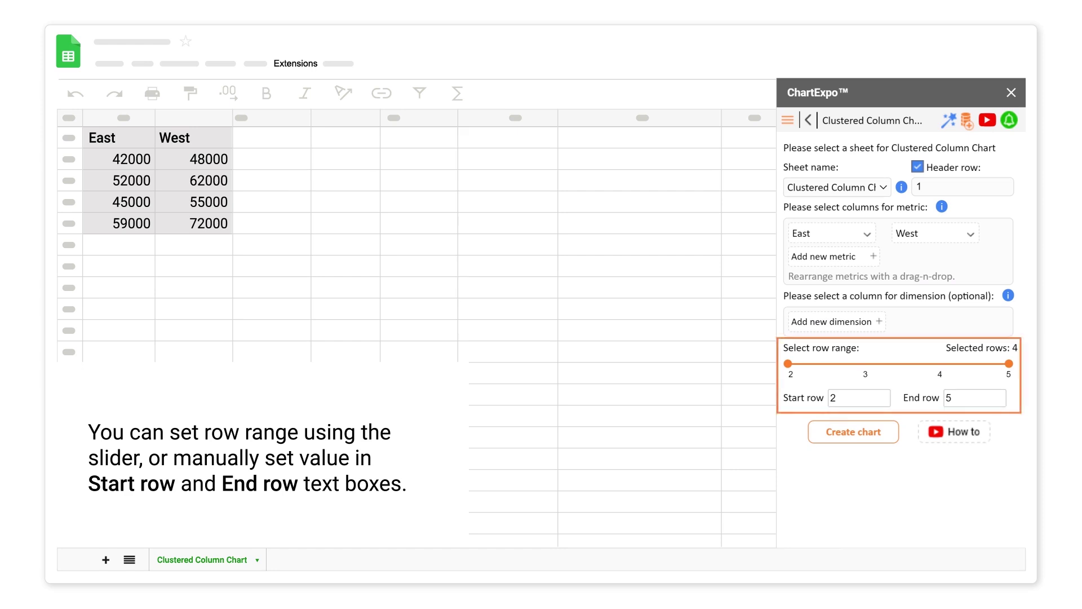
{"action": "left_click", "coordinate": [861, 363]}
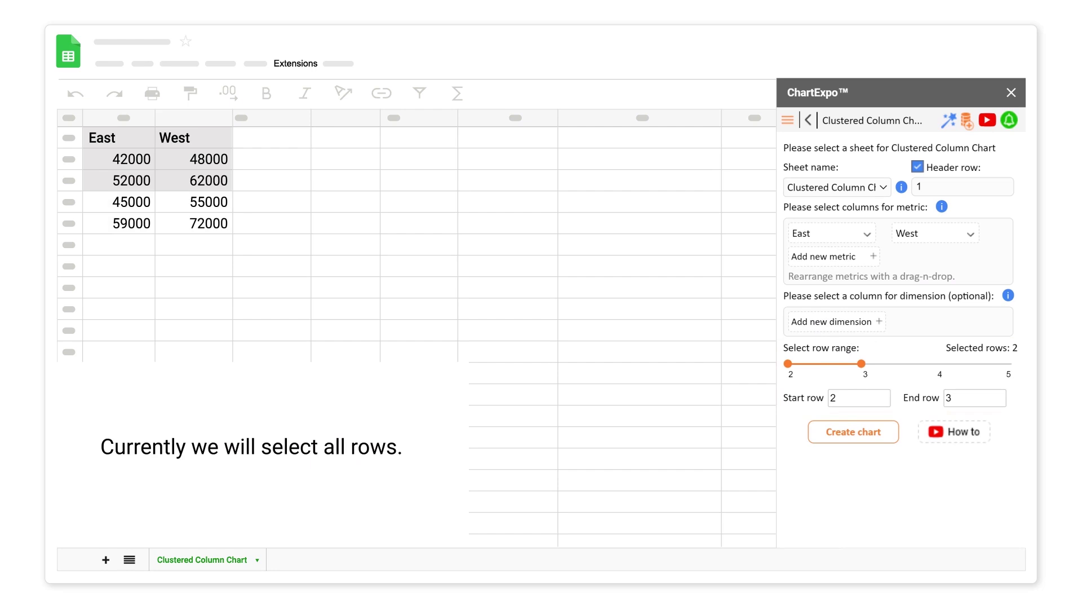
{"action": "left_click", "coordinate": [1010, 363]}
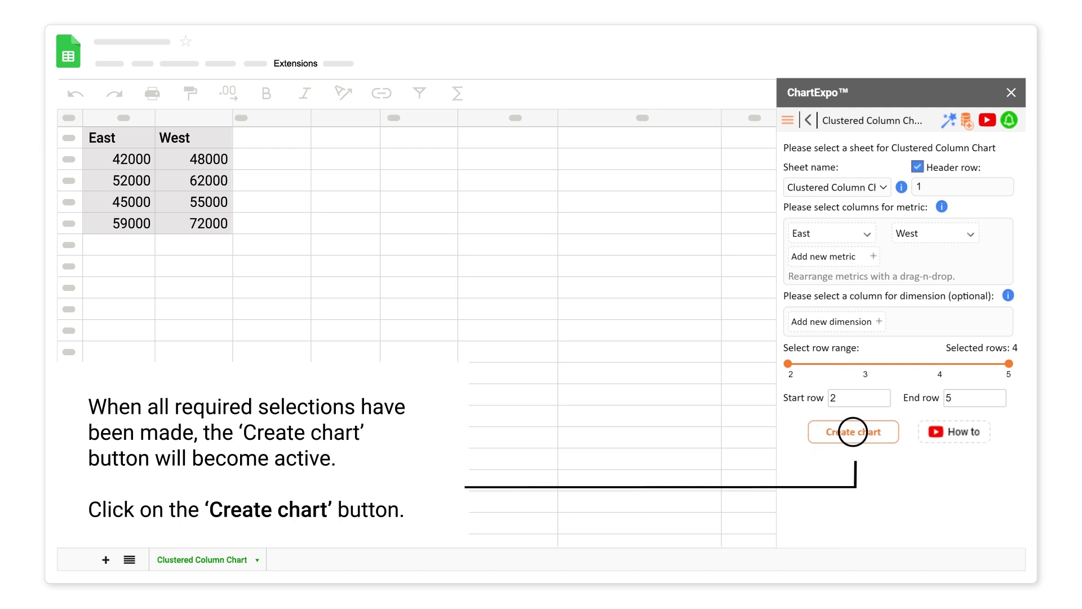
{"action": "left_click", "coordinate": [853, 432]}
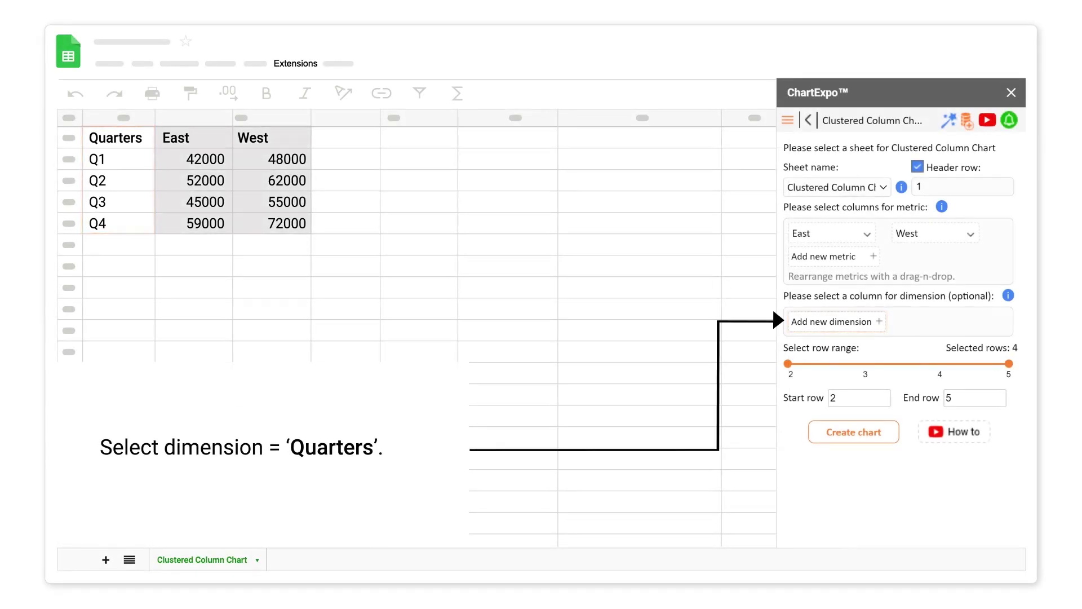
- Set Quarters as the dimension and generate the East-versus-West chart across Q1–Q4
{"action": "left_click", "coordinate": [878, 321]}
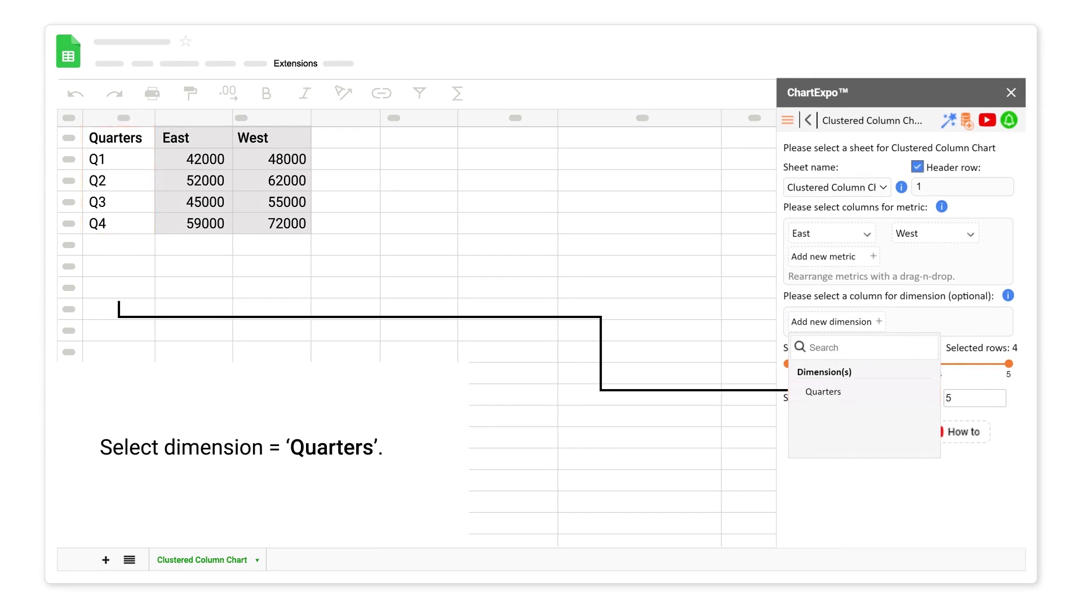
{"action": "left_click", "coordinate": [823, 392]}
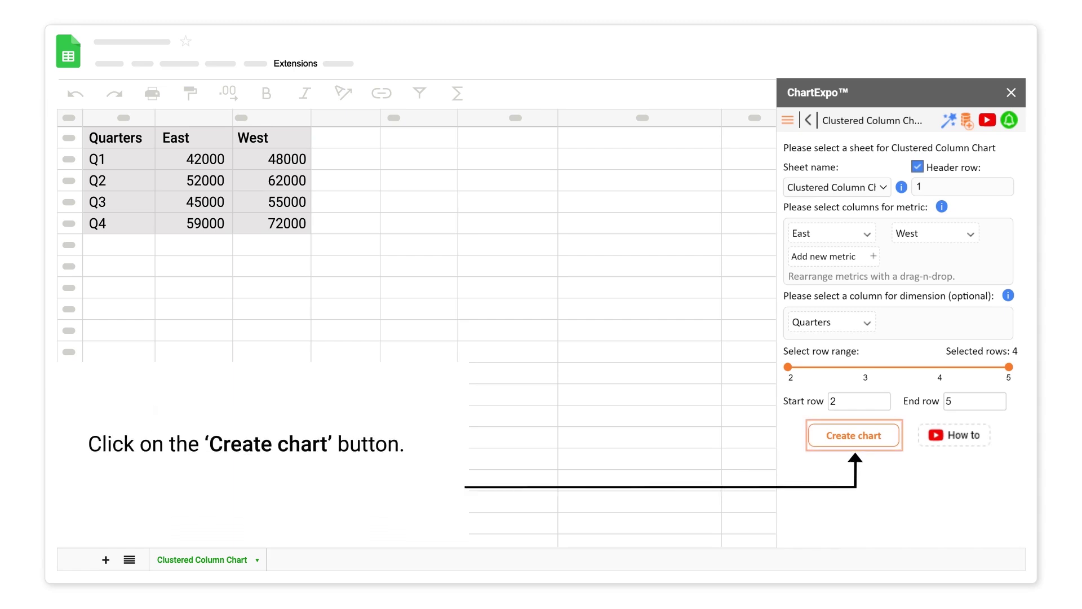
{"action": "left_click", "coordinate": [857, 435]}
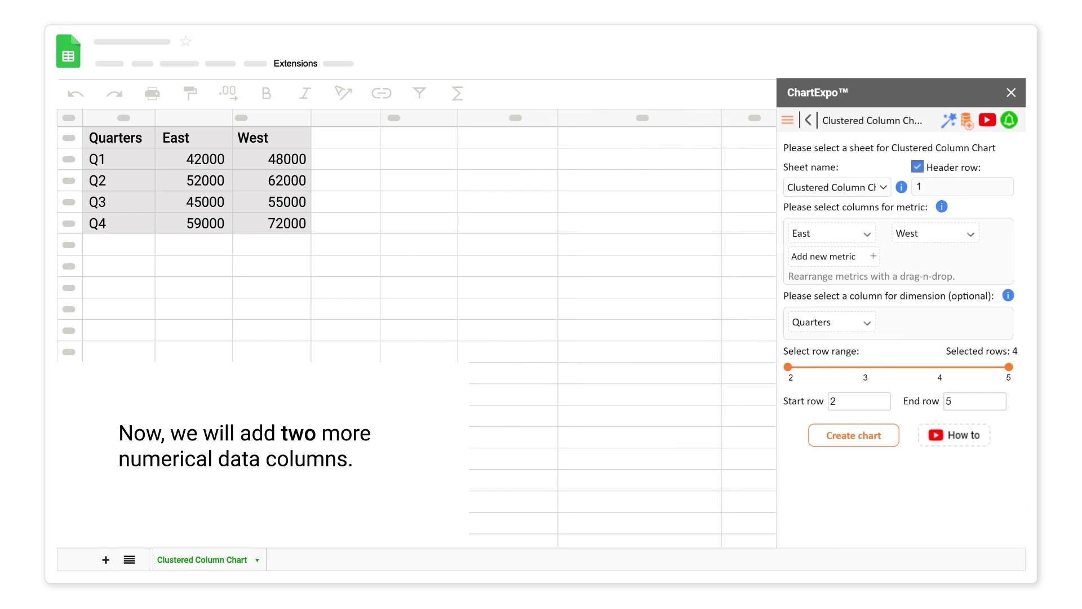
- Paste North and South columns at D1, add them as third and fourth metrics, and regenerate the chart
{"action": "left_click", "coordinate": [348, 137]}
{"action": "key", "text": "ctrl+v"}
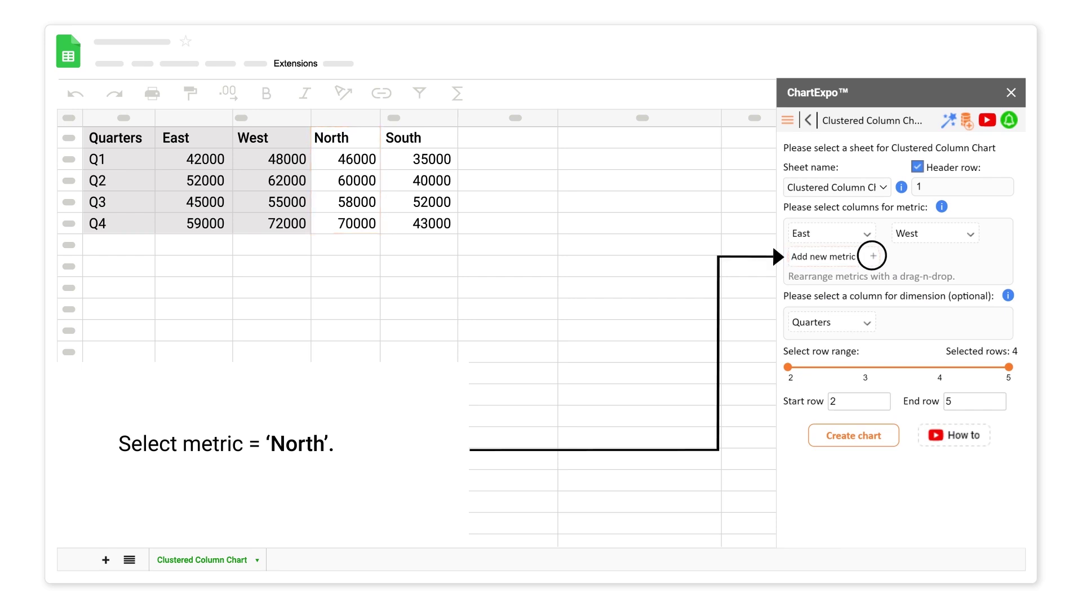
{"action": "left_click", "coordinate": [872, 256]}
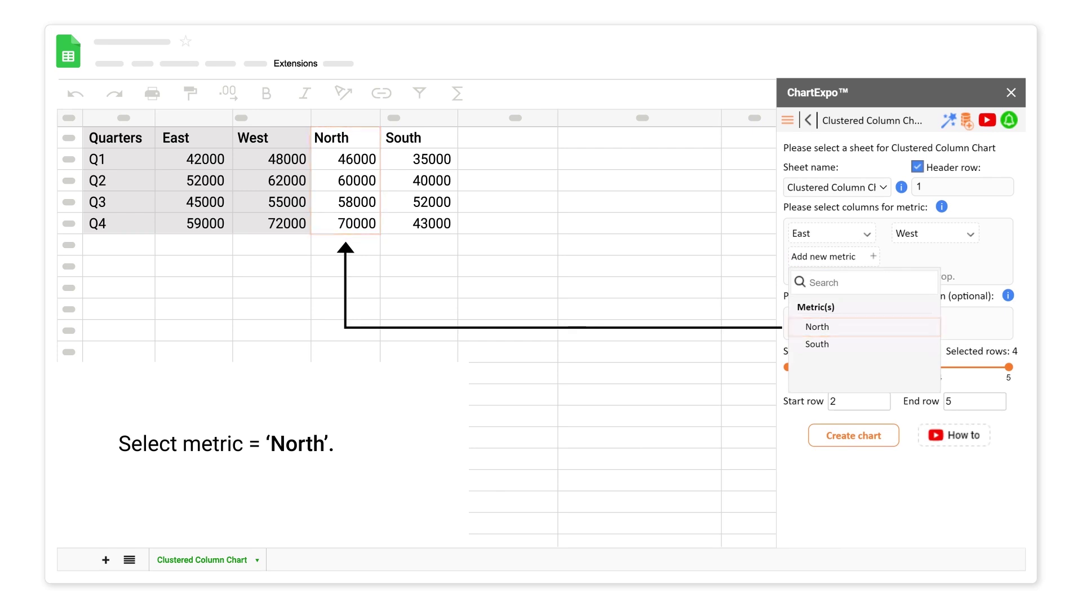
{"action": "left_click", "coordinate": [817, 326]}
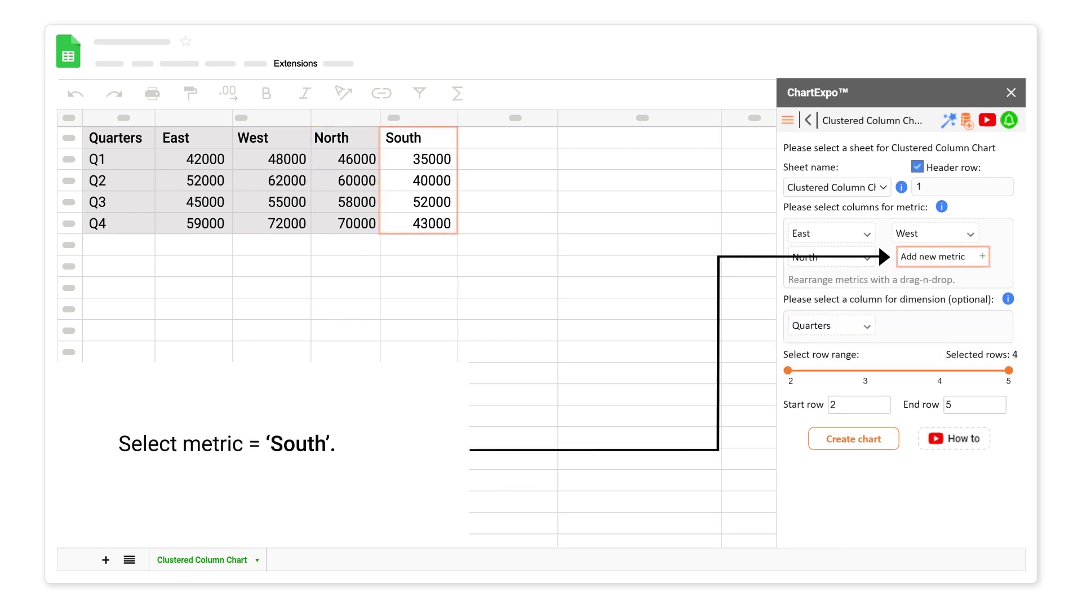
{"action": "left_click", "coordinate": [982, 256]}
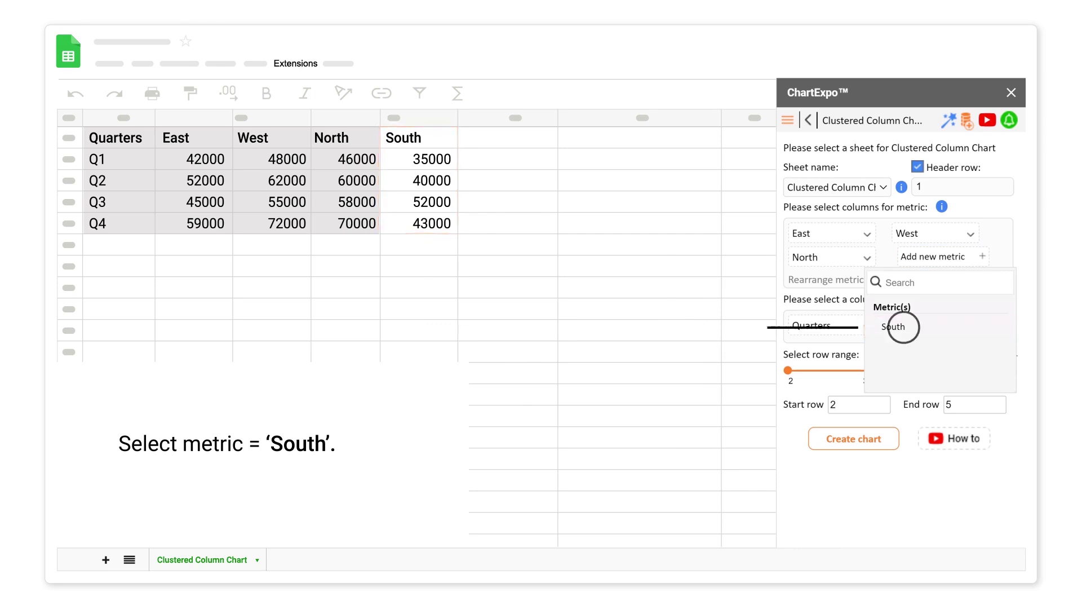
{"action": "left_click", "coordinate": [901, 326]}
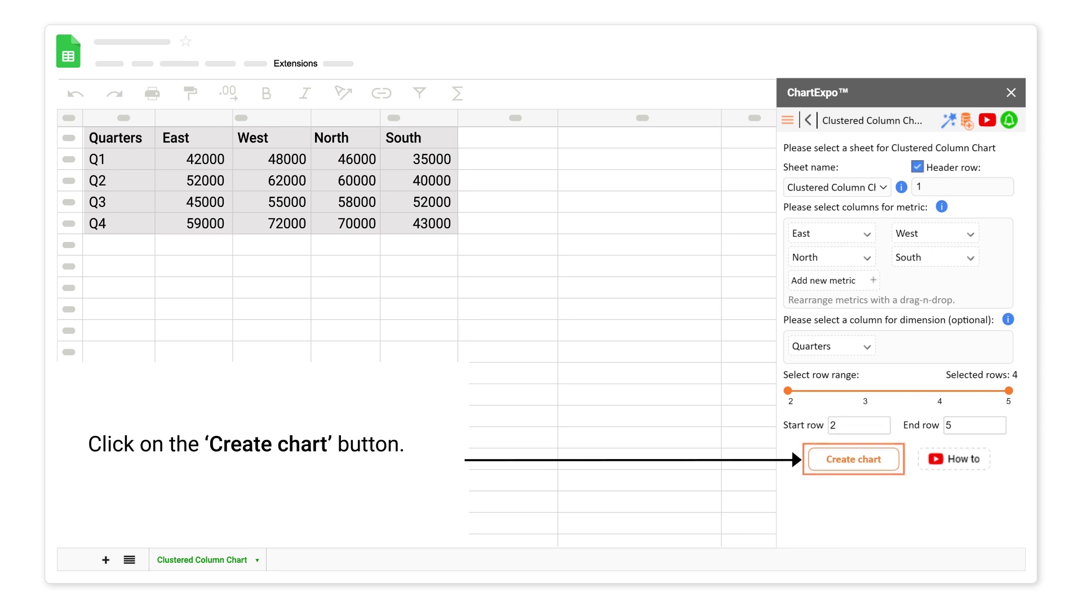
{"action": "left_click", "coordinate": [848, 459]}
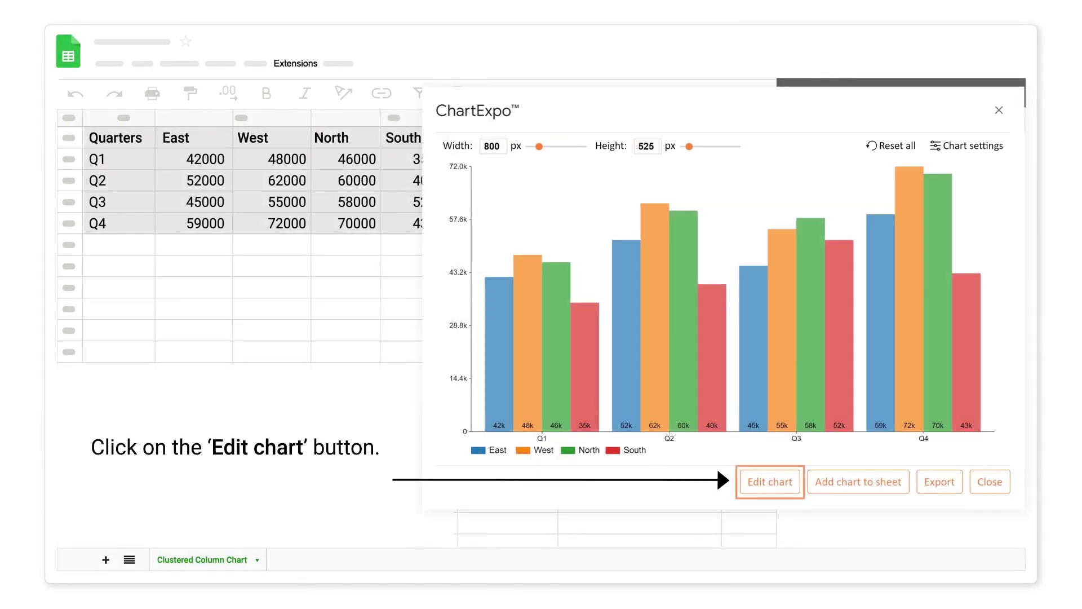
- Edit the chart header so its first line reads 'Quarterly Sales'
{"action": "left_click", "coordinate": [770, 481]}
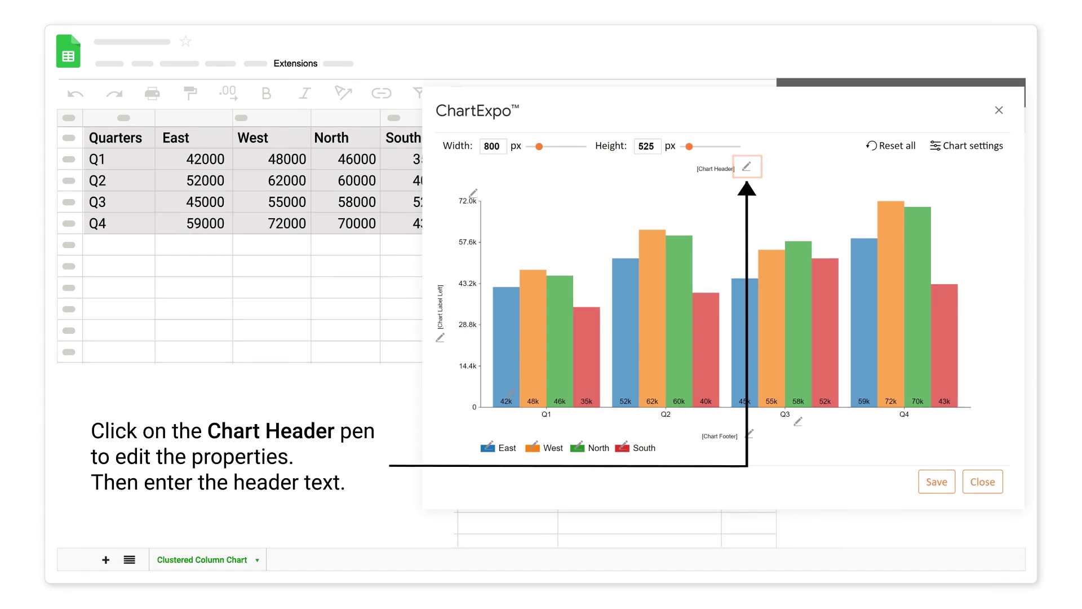
{"action": "left_click", "coordinate": [746, 166]}
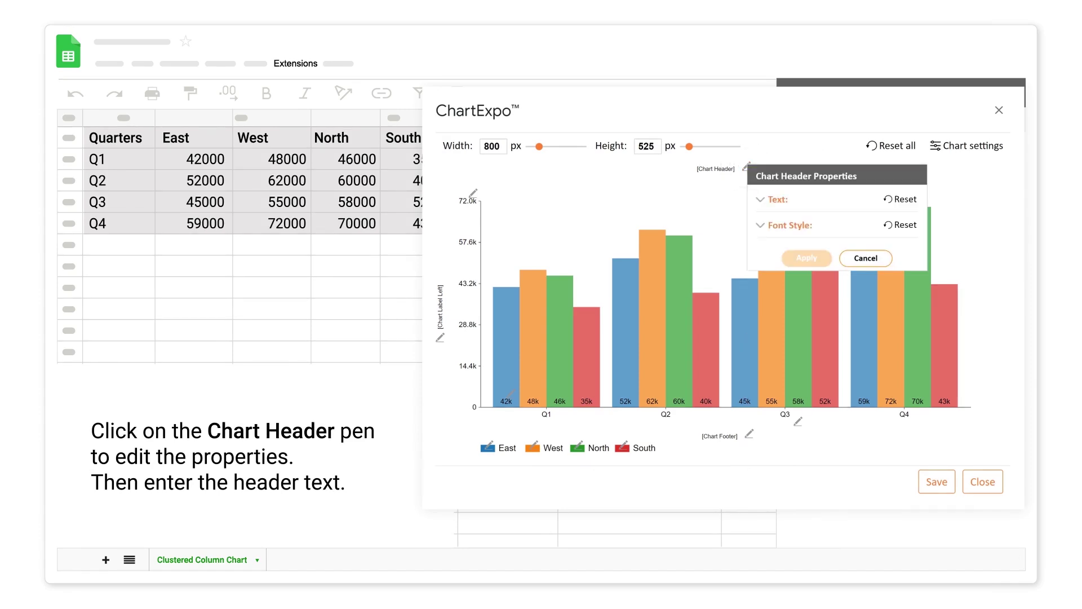
{"action": "left_click", "coordinate": [759, 198]}
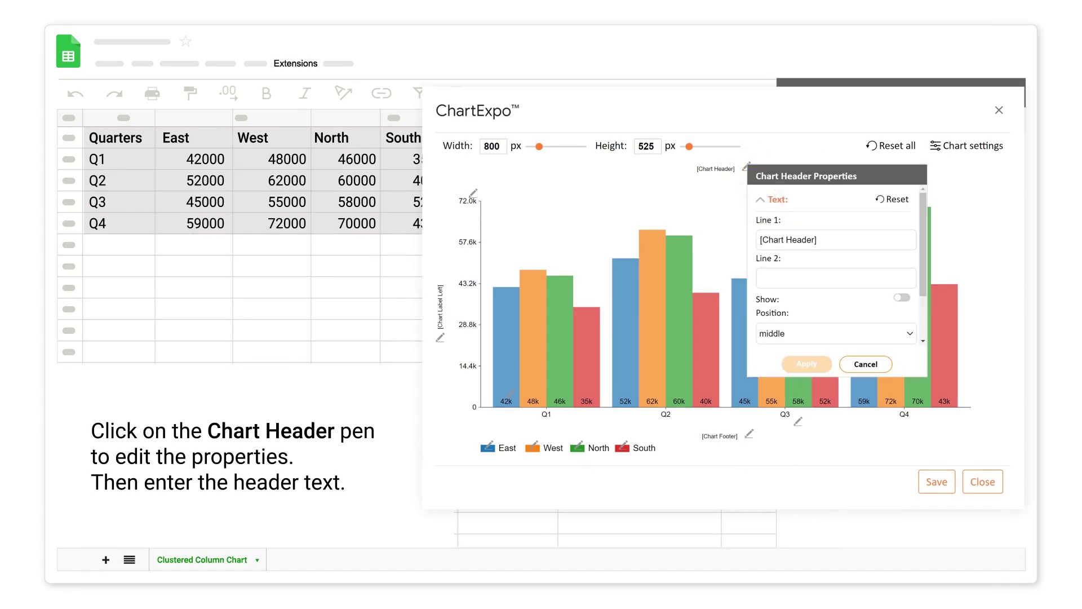
{"action": "left_click", "coordinate": [799, 239]}
{"action": "type", "text": "Quarterly Sales"}
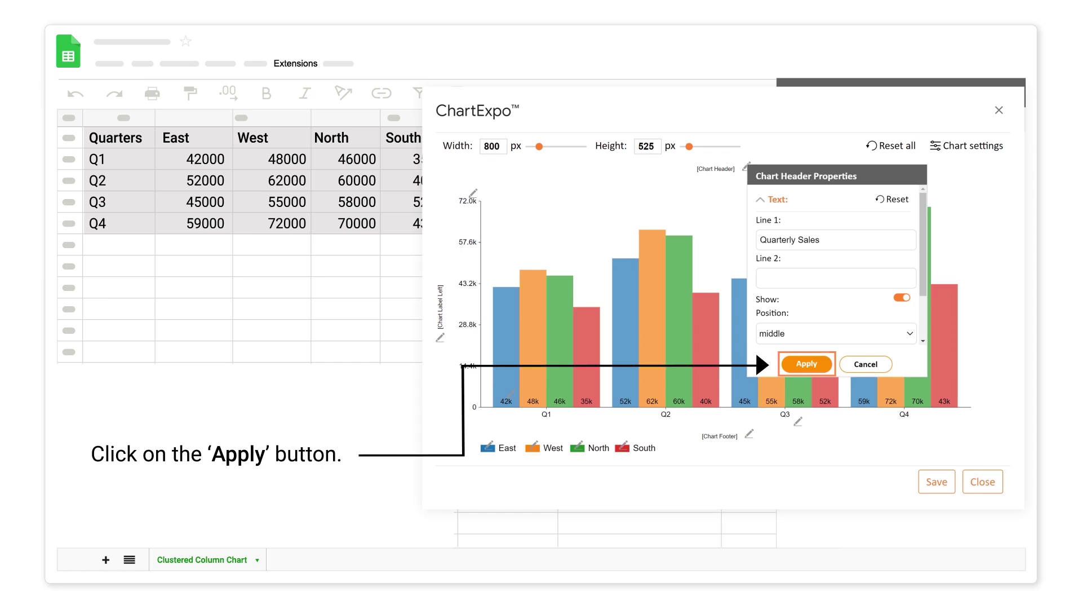
{"action": "left_click", "coordinate": [806, 364]}
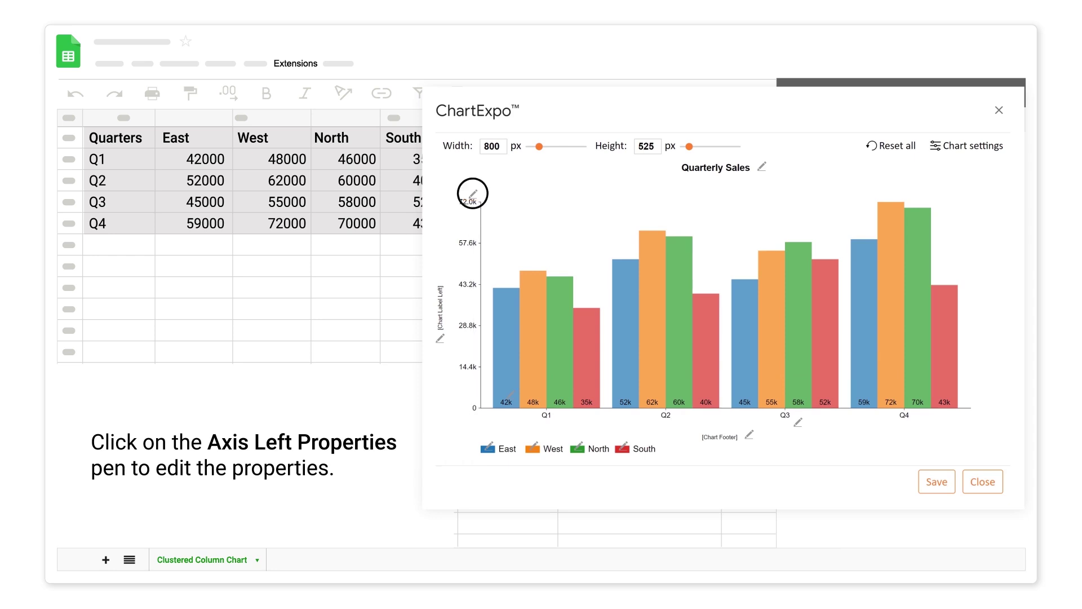
- Add a '$' prefix to all left-axis labels, giving values like $72.0k
{"action": "left_click", "coordinate": [473, 193]}
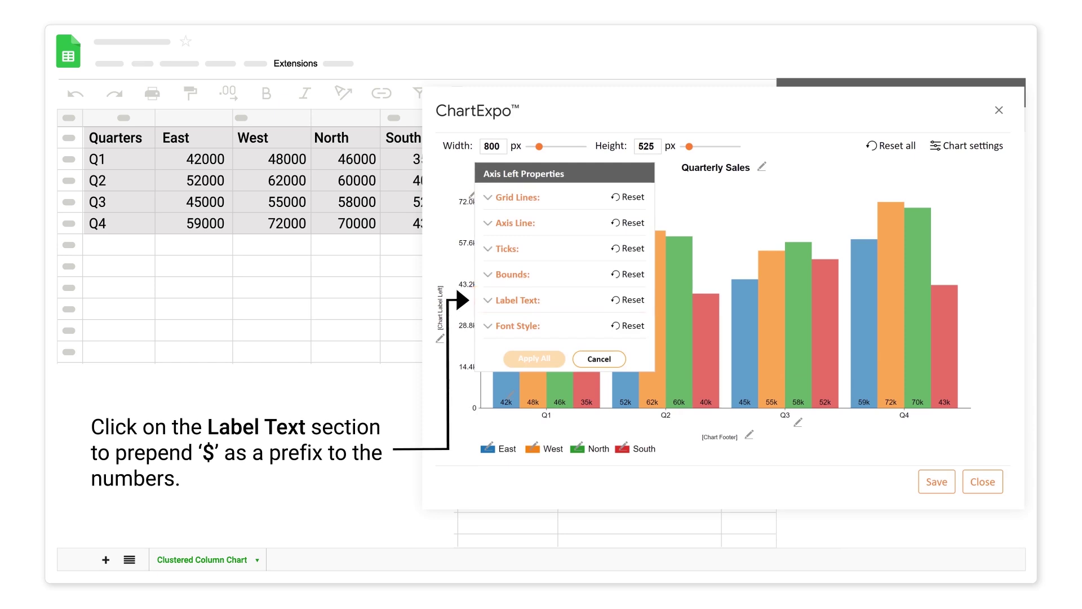
{"action": "left_click", "coordinate": [491, 300]}
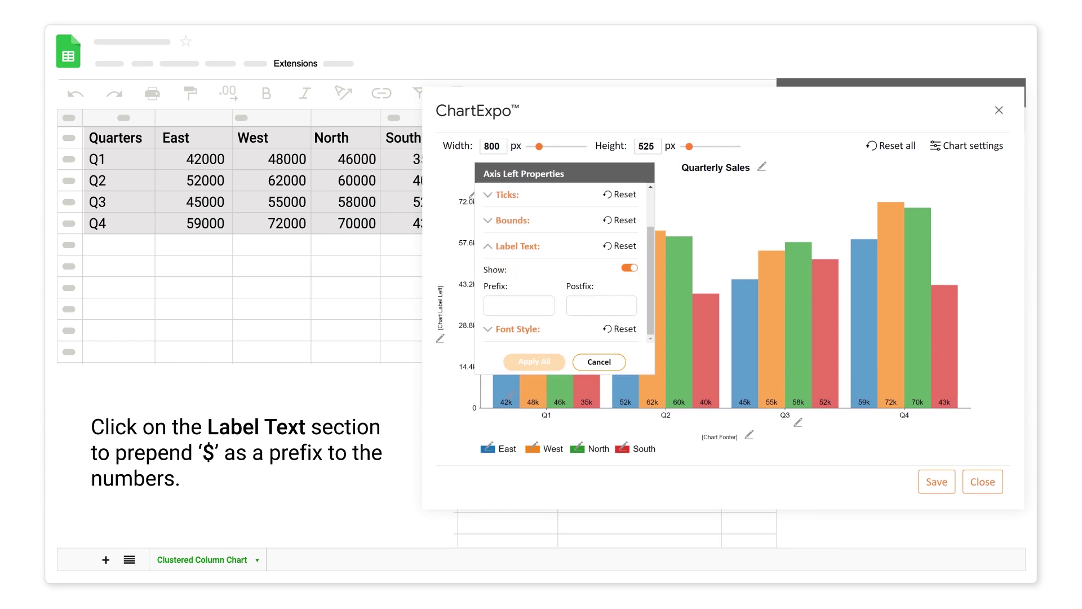
{"action": "type", "text": "$"}
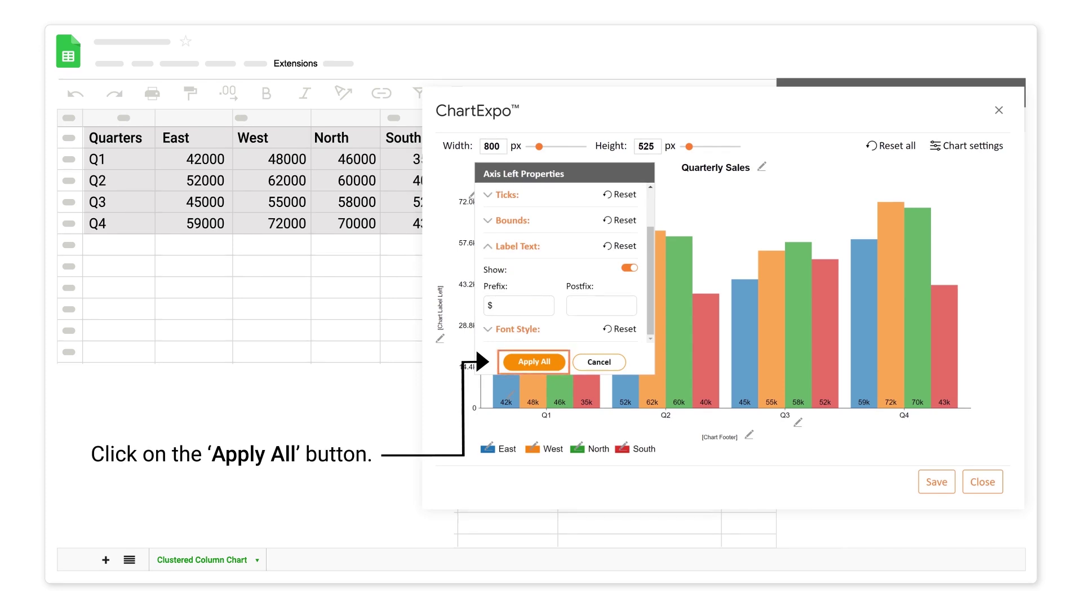
{"action": "left_click", "coordinate": [534, 362]}
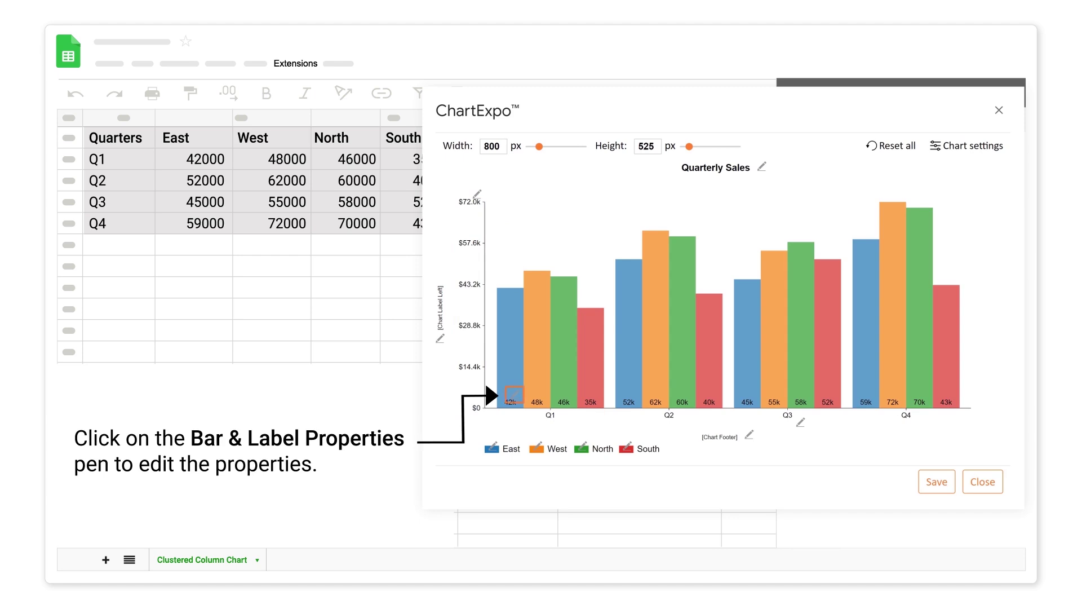
- Give all bar value labels a '$' prefix and position them at the top of each bar
{"action": "left_click", "coordinate": [513, 395]}
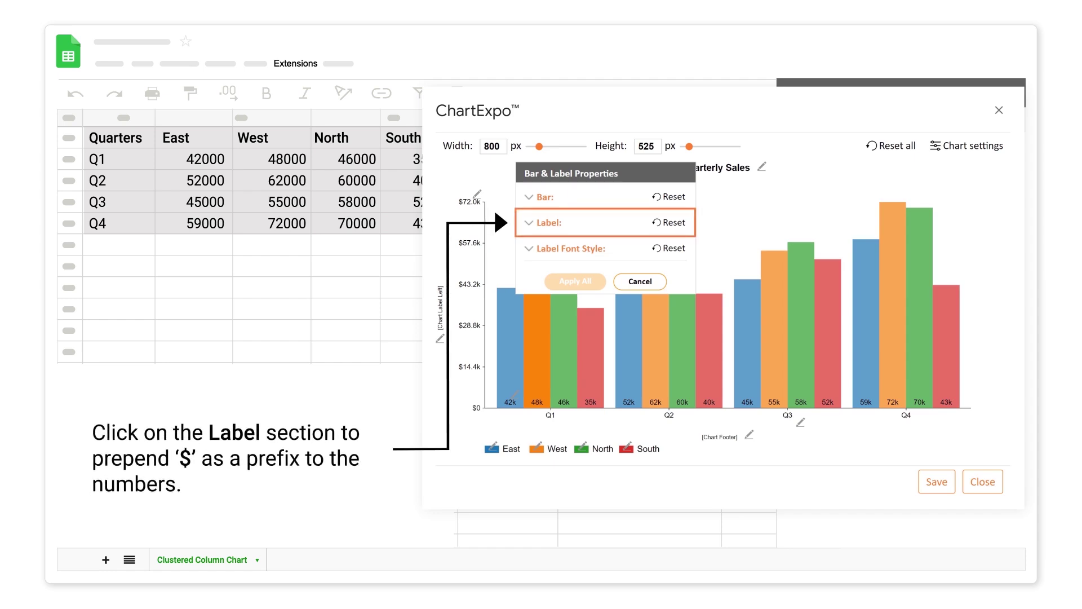
{"action": "left_click", "coordinate": [533, 222]}
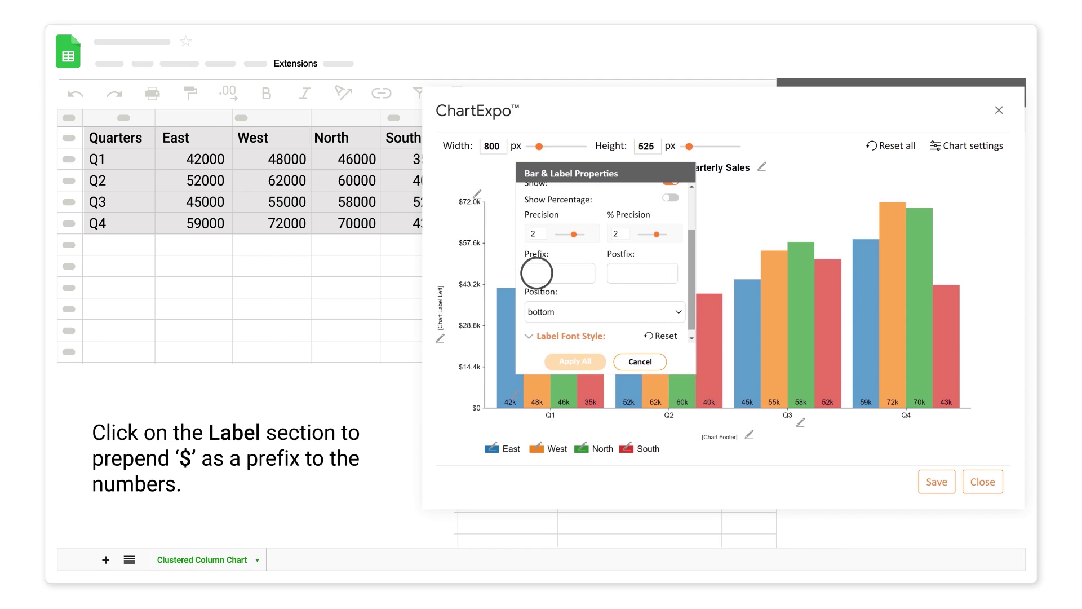
{"action": "left_click", "coordinate": [537, 272]}
{"action": "type", "text": "$"}
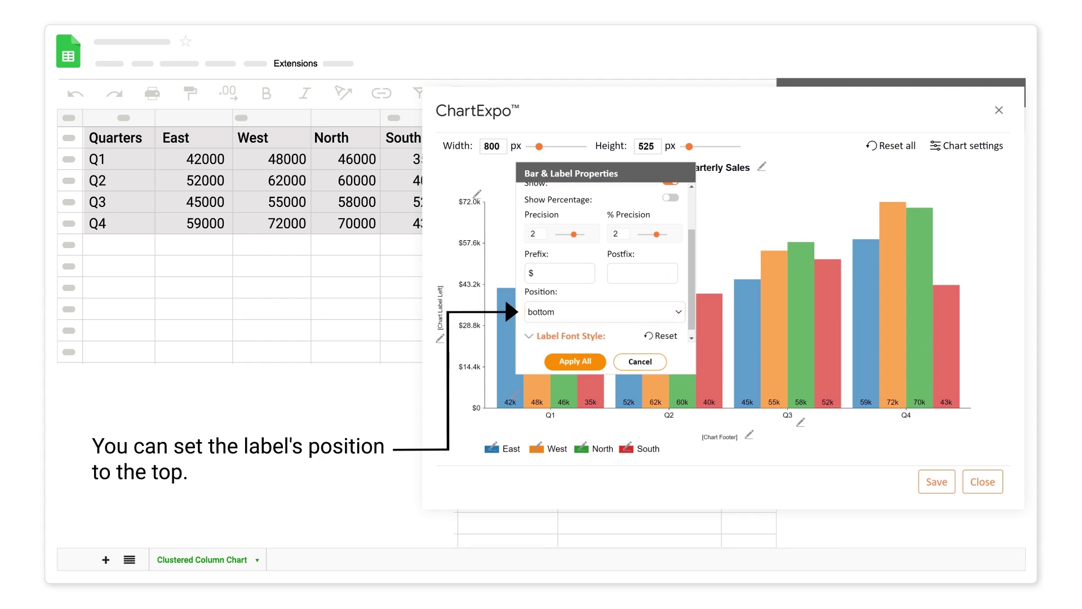
{"action": "left_click", "coordinate": [678, 311]}
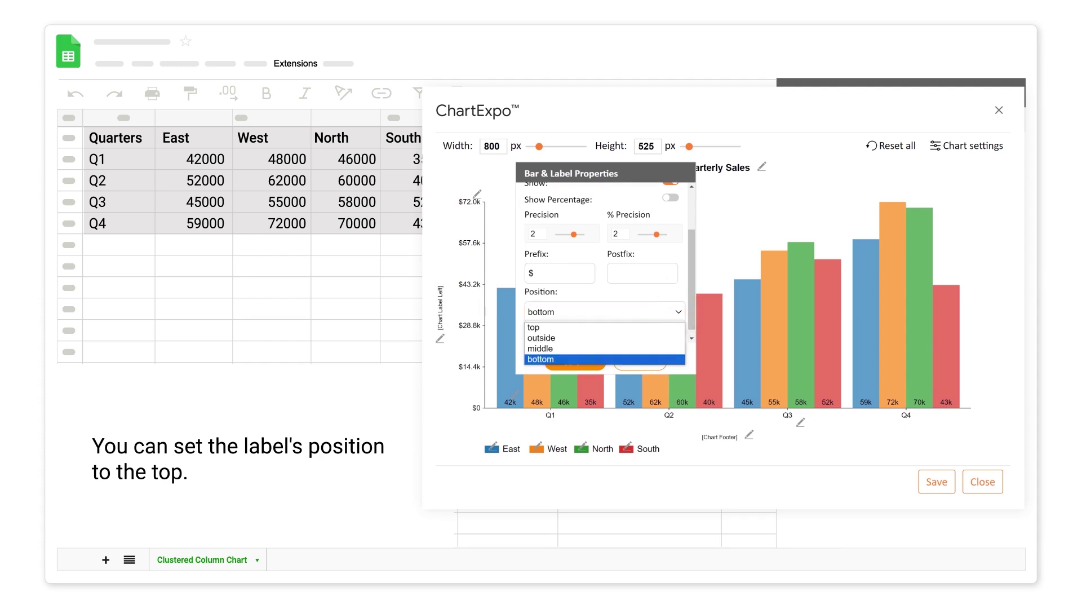
{"action": "left_click", "coordinate": [541, 327]}
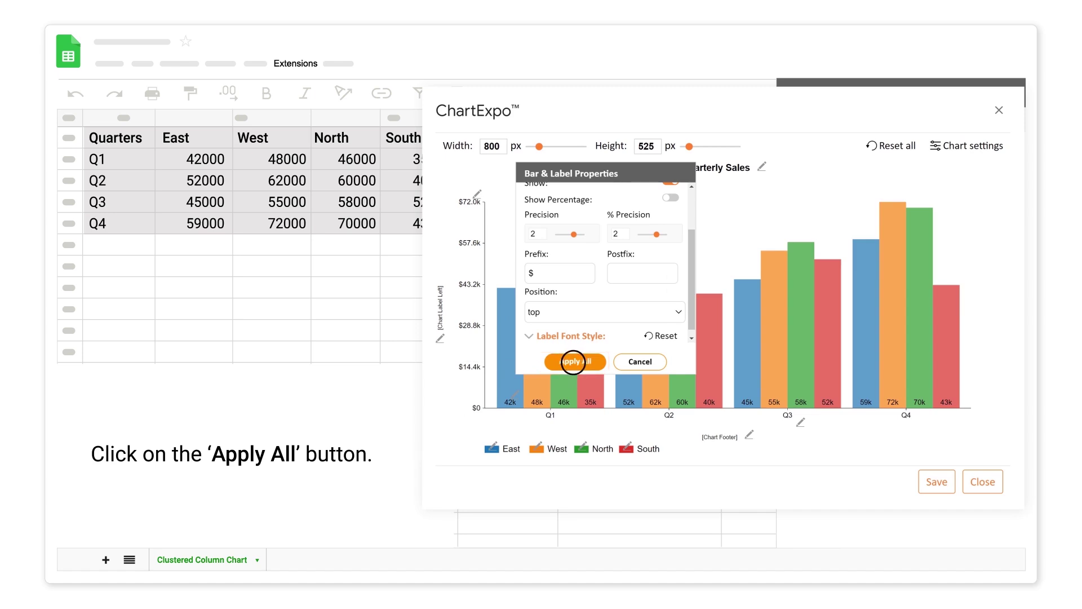
{"action": "left_click", "coordinate": [575, 361]}
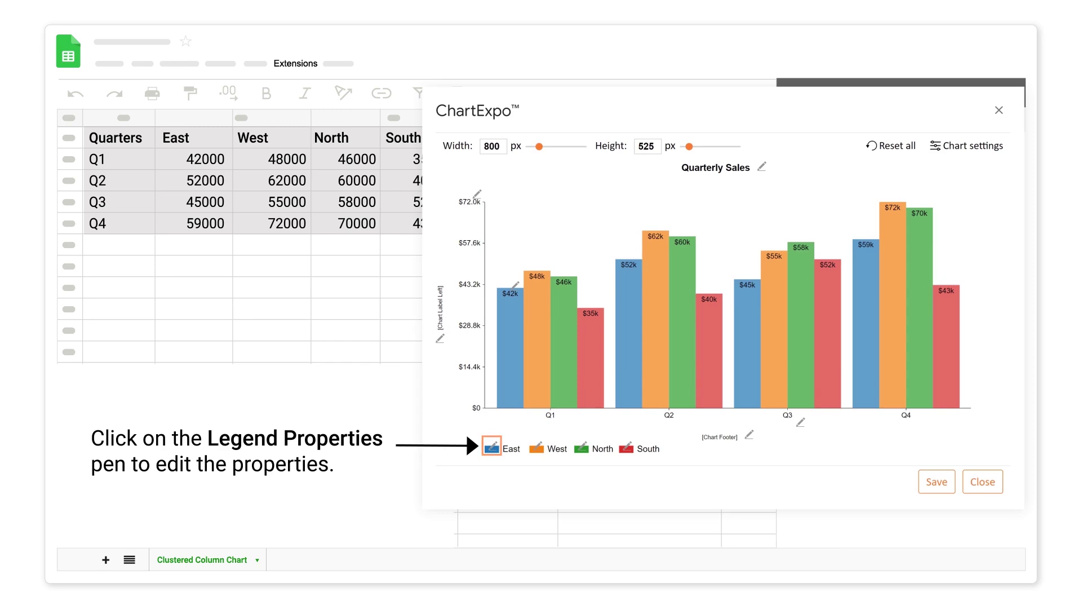
- Recolour East light blue #88caf9, West pale yellow, North pale green and South pale pink
{"action": "left_click", "coordinate": [491, 447]}
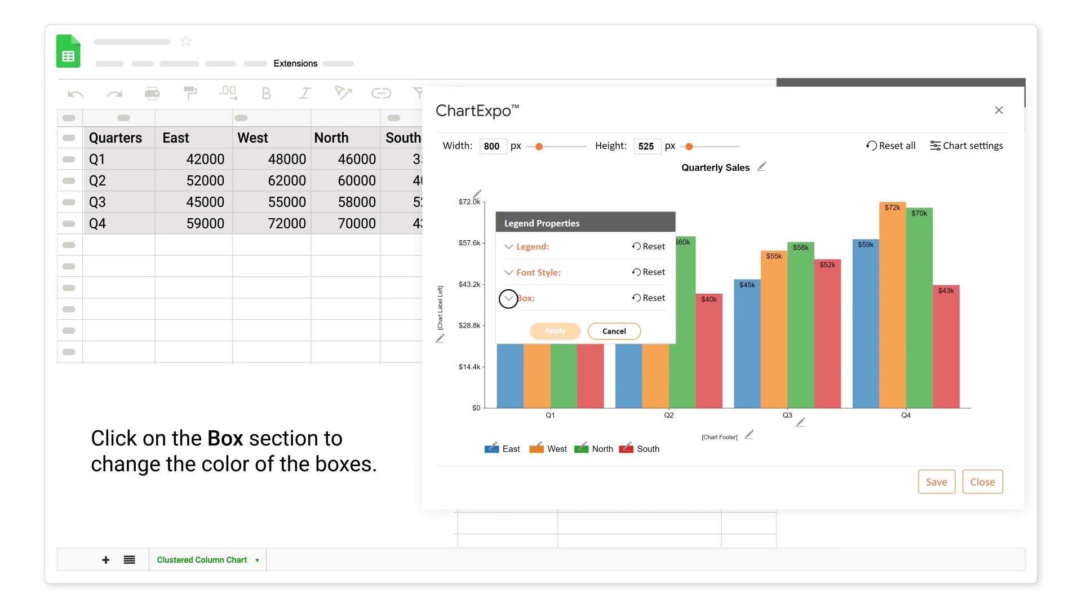
{"action": "left_click", "coordinate": [509, 298]}
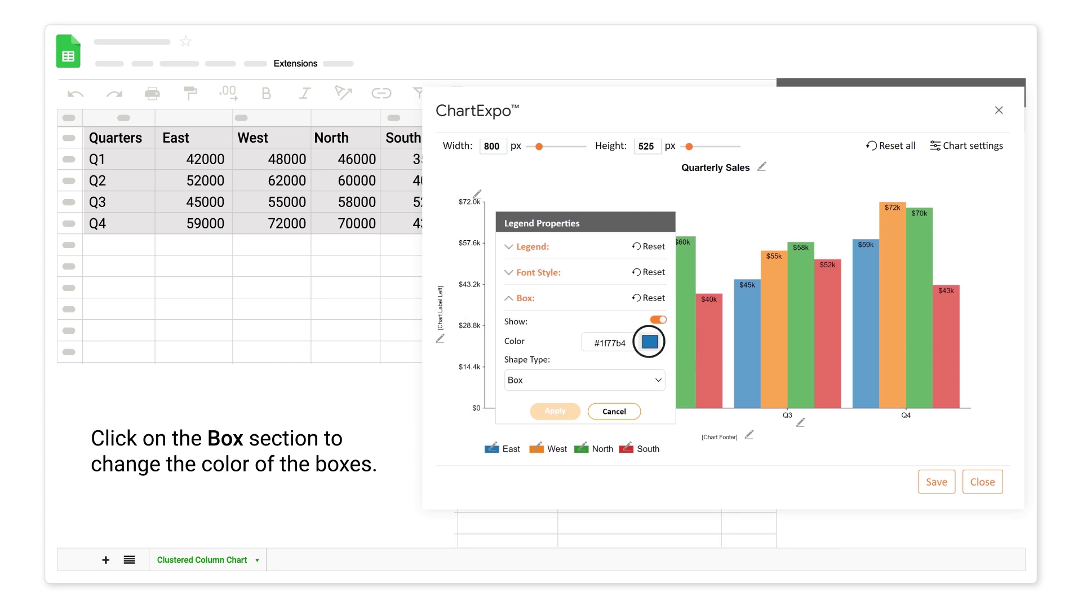
{"action": "left_click", "coordinate": [649, 341]}
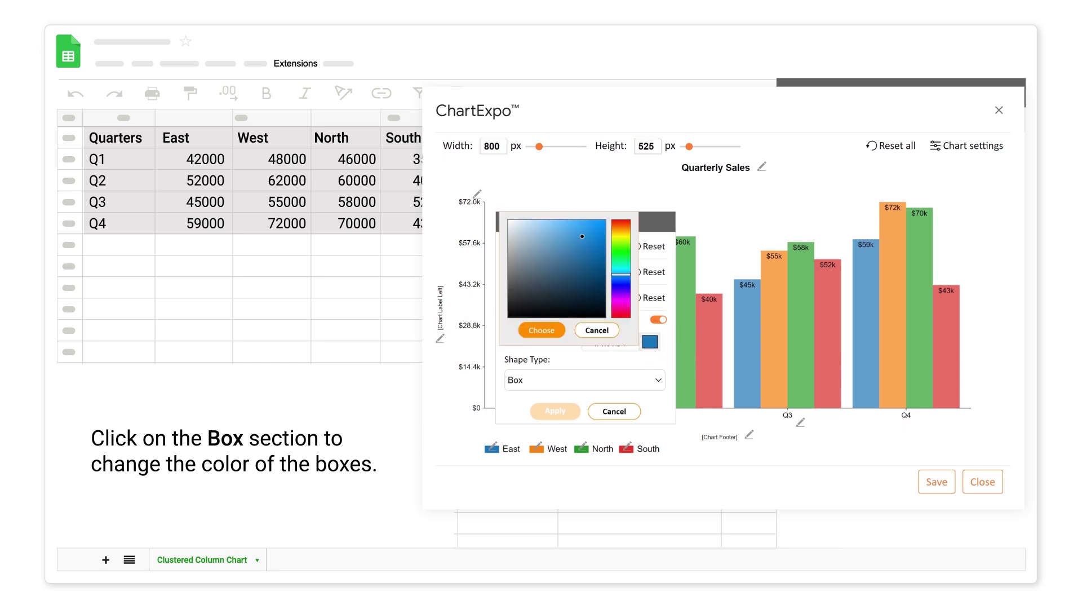
{"action": "left_click", "coordinate": [551, 222]}
{"action": "left_click", "coordinate": [540, 330]}
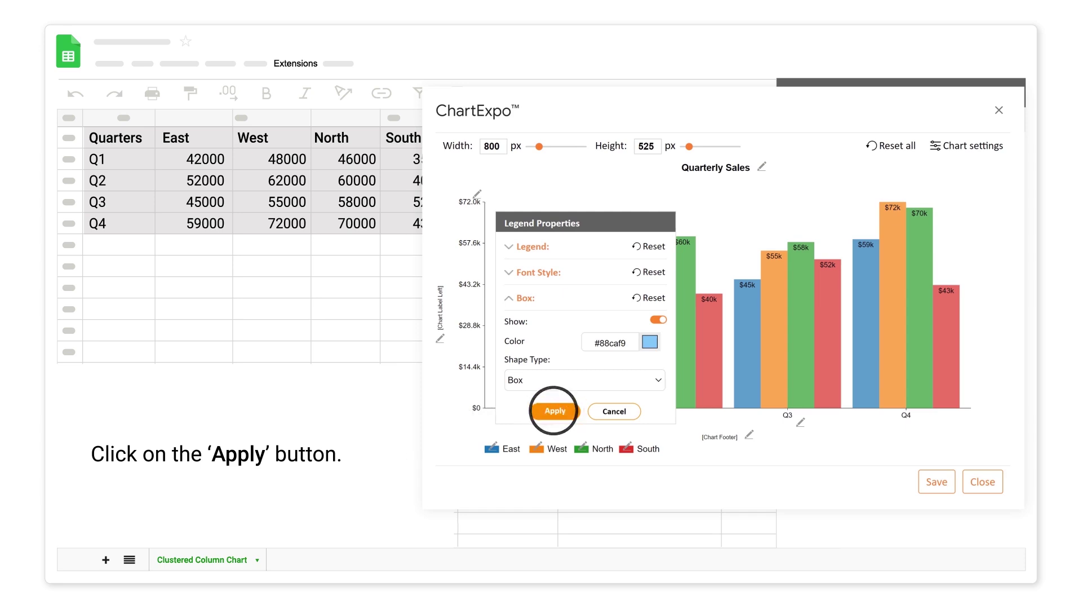
{"action": "left_click", "coordinate": [555, 411]}
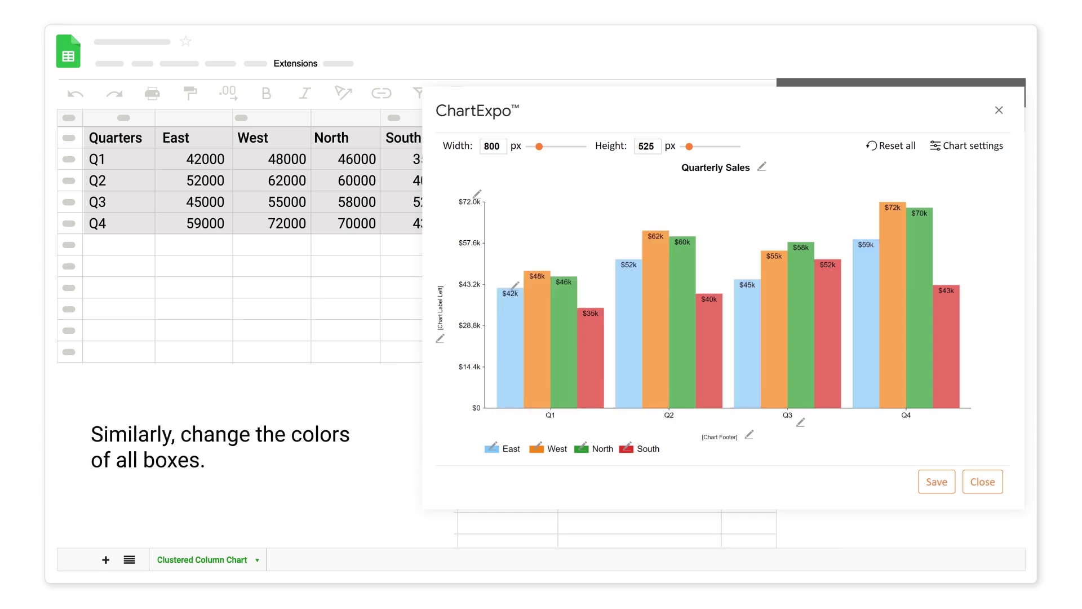
{"action": "left_click", "coordinate": [537, 447]}
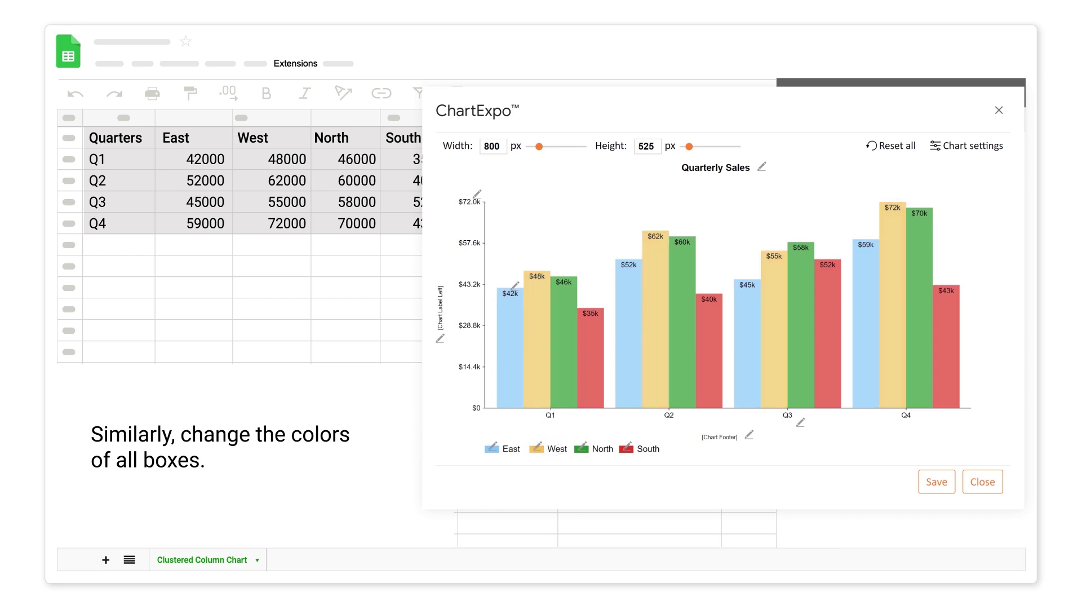
{"action": "left_click", "coordinate": [582, 447]}
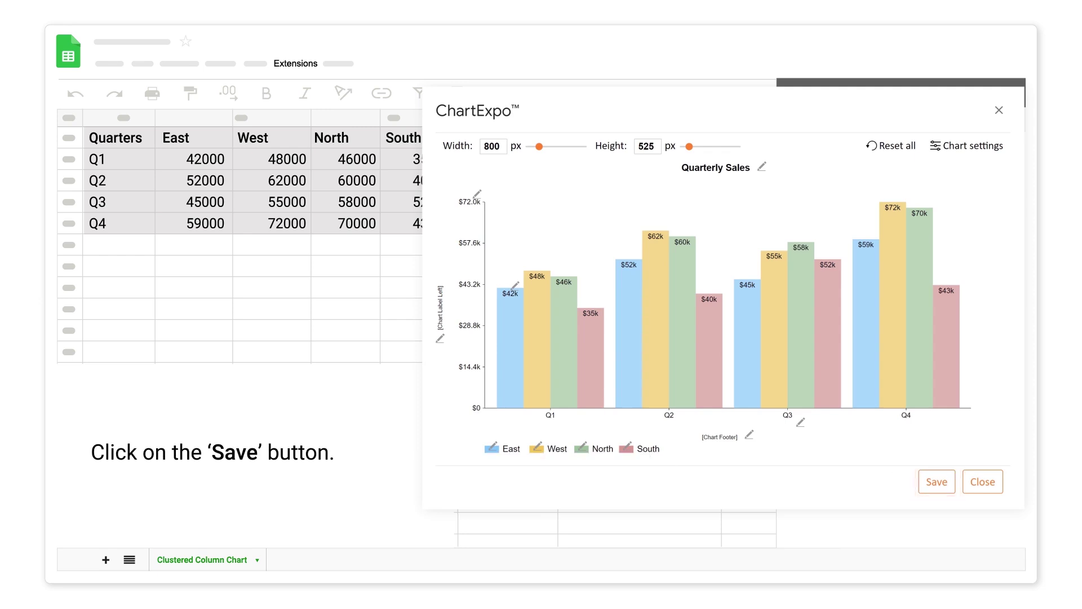
- Save the finished chart and export it as a JPG image
{"action": "left_click", "coordinate": [937, 482]}
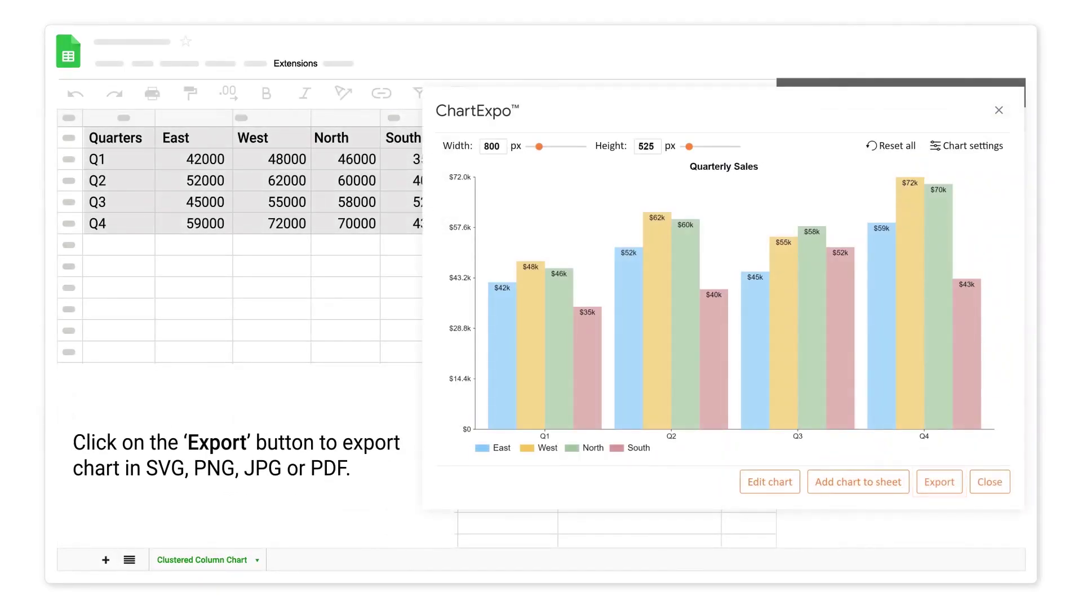
{"action": "left_click", "coordinate": [939, 483]}
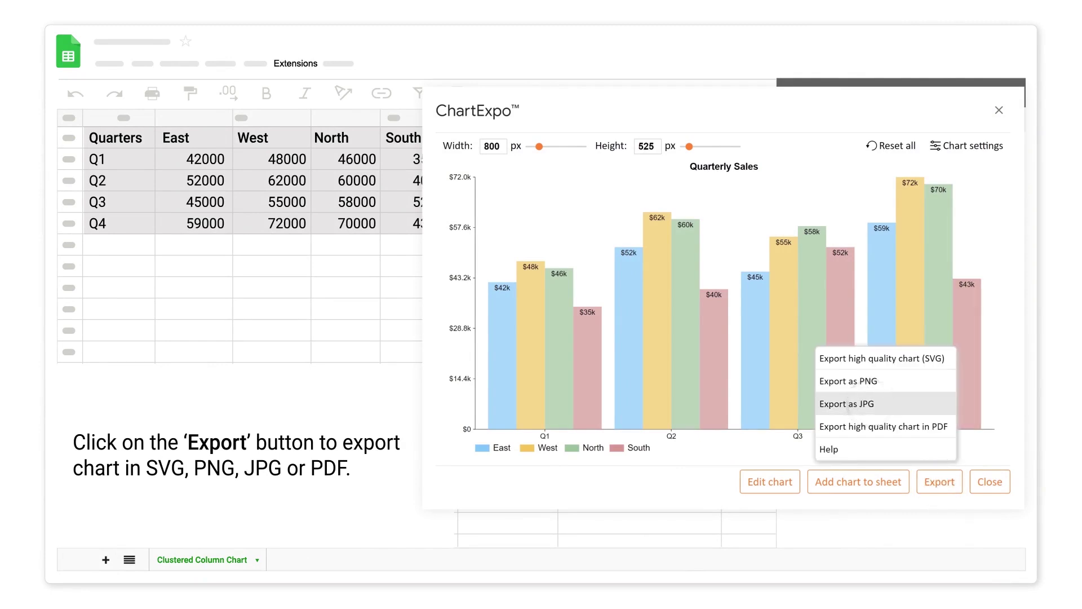
{"action": "left_click", "coordinate": [847, 403]}
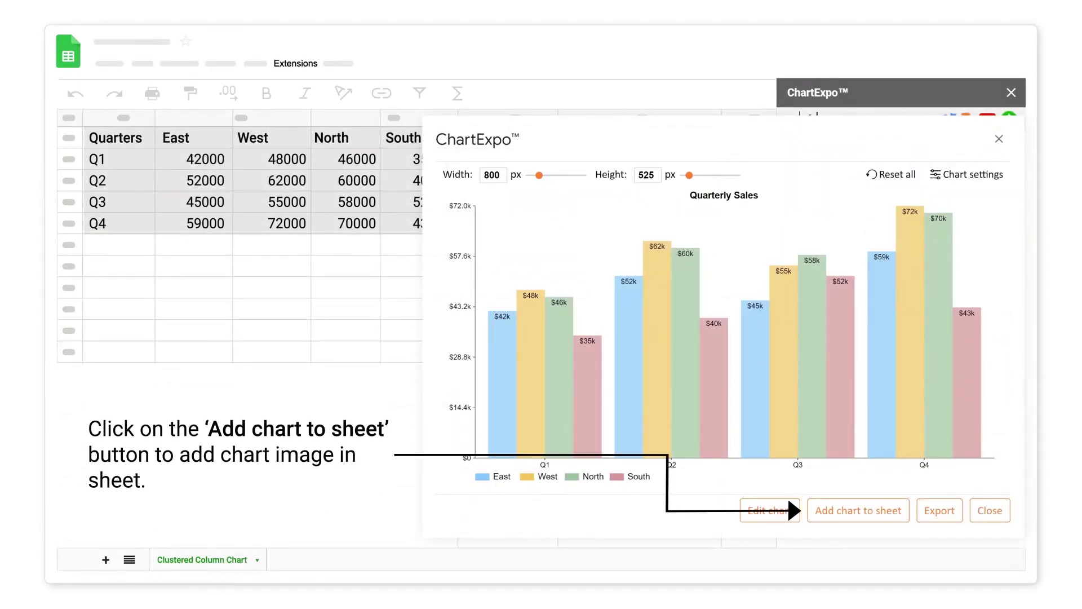
- Insert the completed Quarterly Sales column chart into the Quarters sheet as an image
{"action": "left_click", "coordinate": [855, 510]}
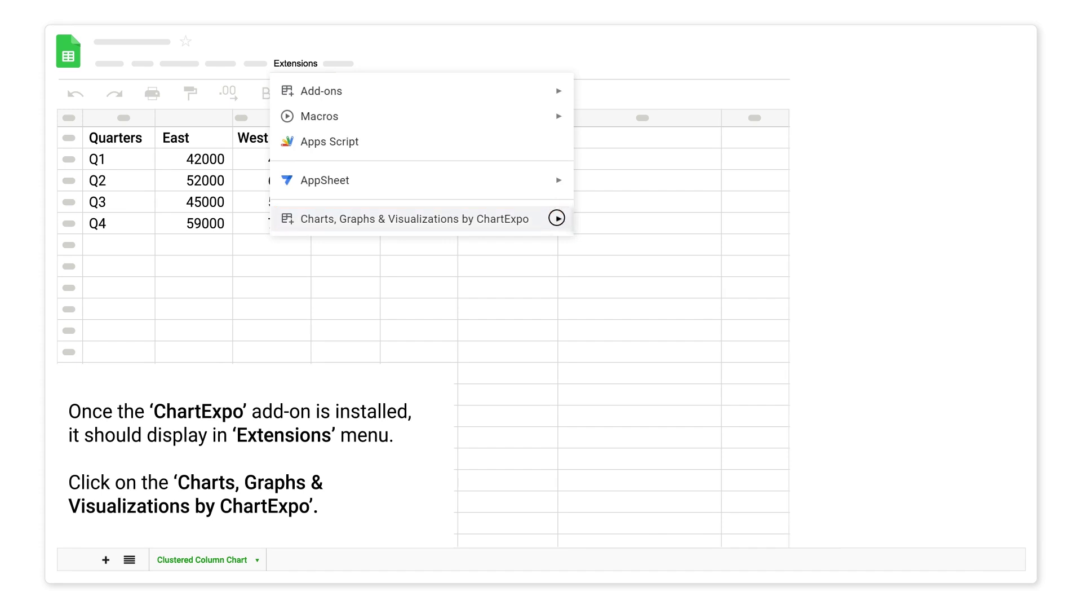
- Open Charts, Graphs & Visualizations by ChartExpo from Extensions and begin a new chart
{"action": "left_click", "coordinate": [557, 218]}
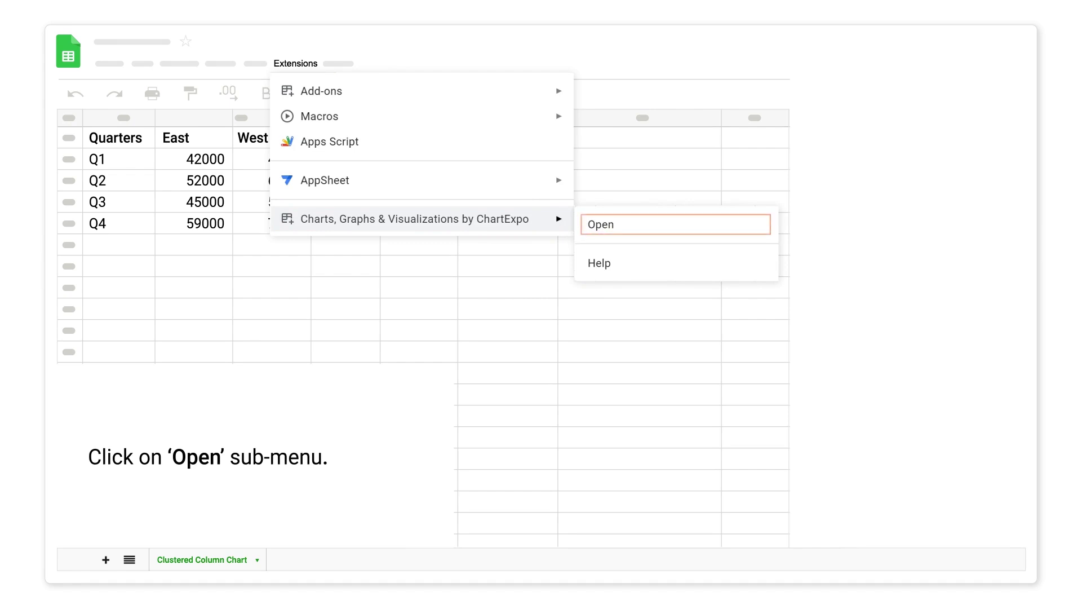
{"action": "left_click", "coordinate": [602, 223]}
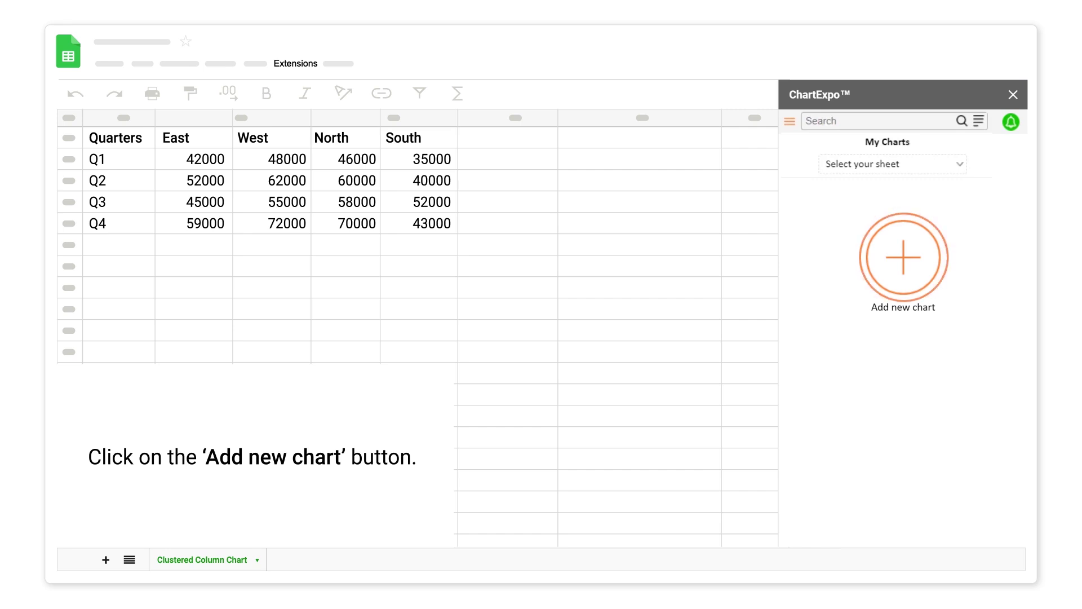
{"action": "left_click", "coordinate": [904, 257]}
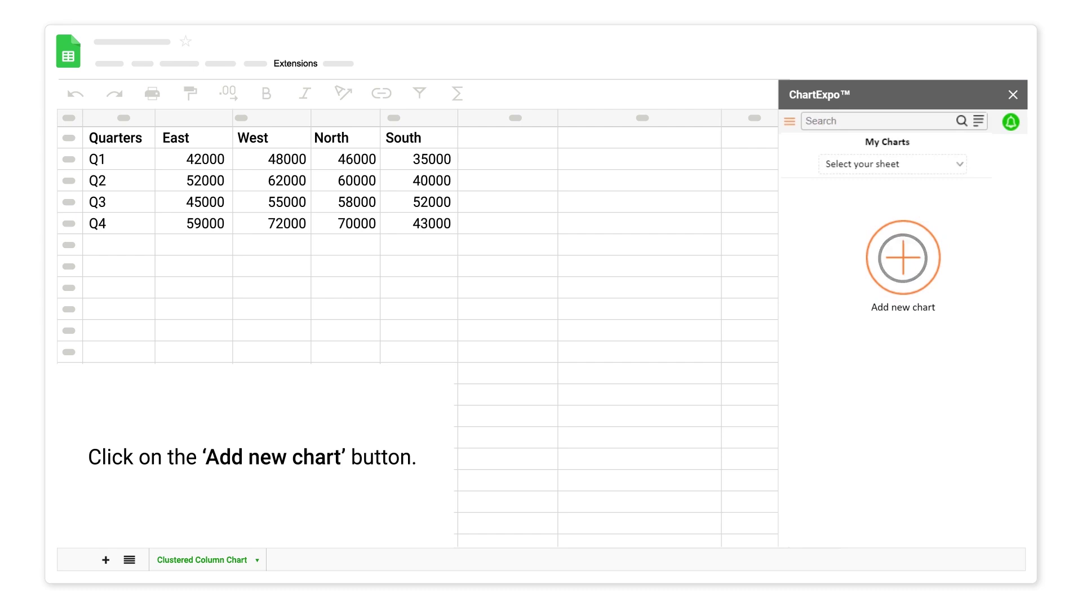